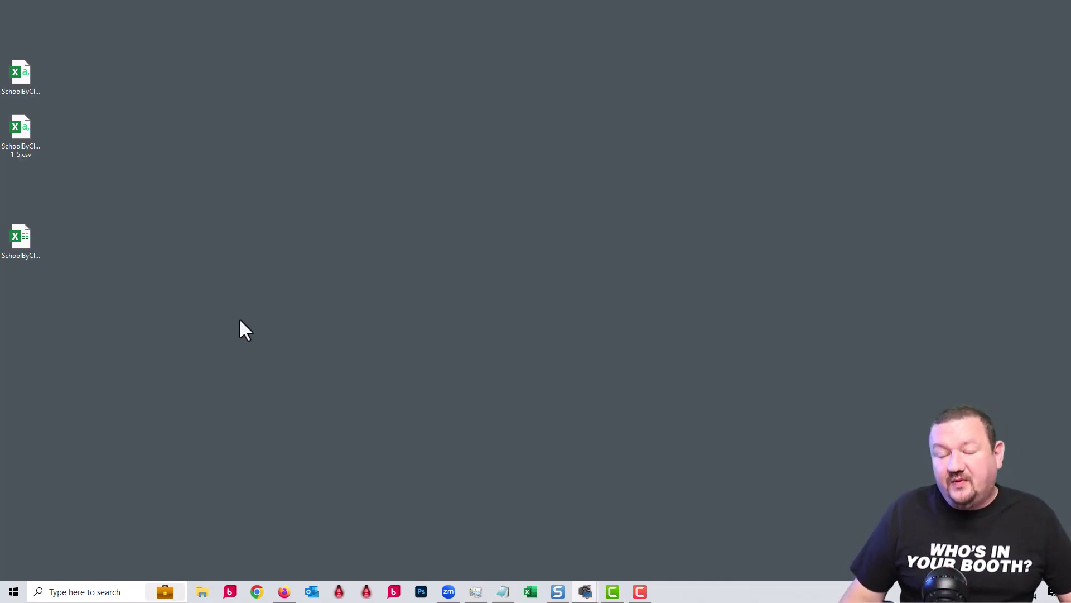
Open SchoolByClassGrade.xlsx from the desktop and examine the ID, first-name and last-name text pieces in columns A through F.
click(29, 240)
double_click(28, 239)
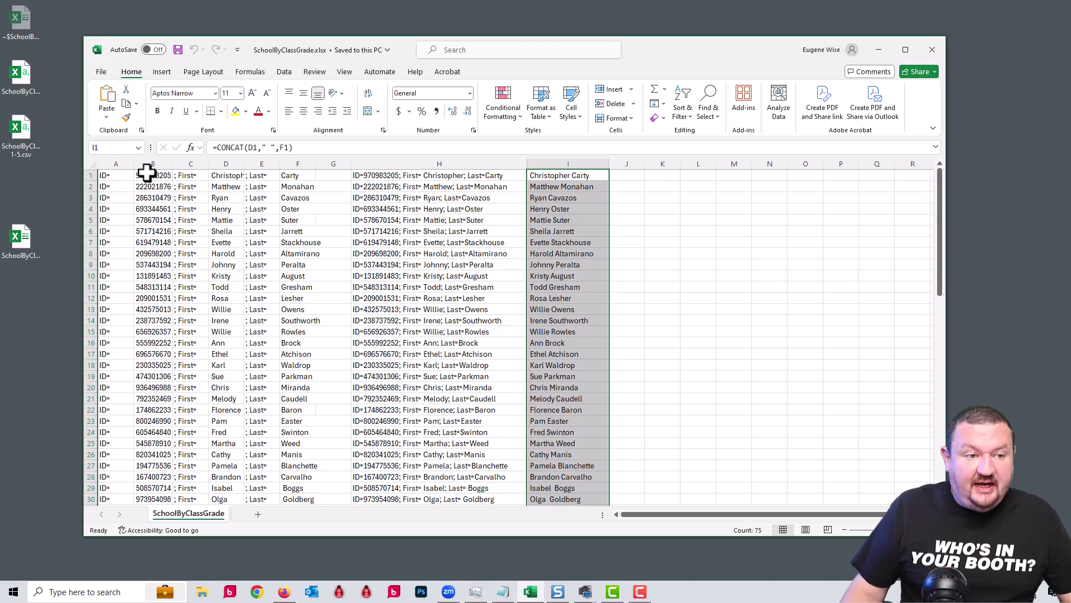
click(103, 176)
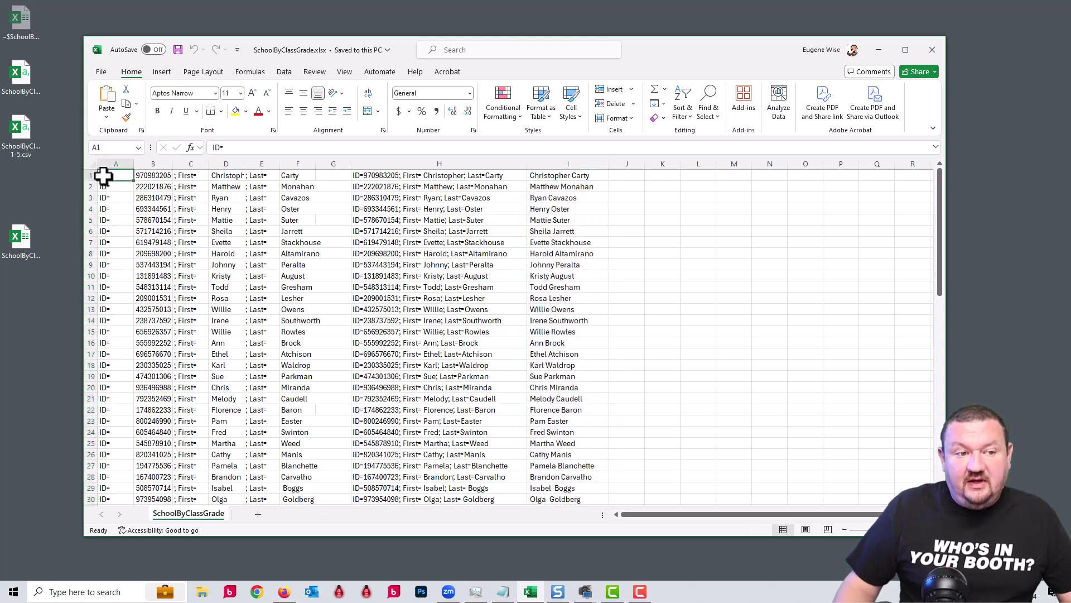
click(148, 176)
click(188, 177)
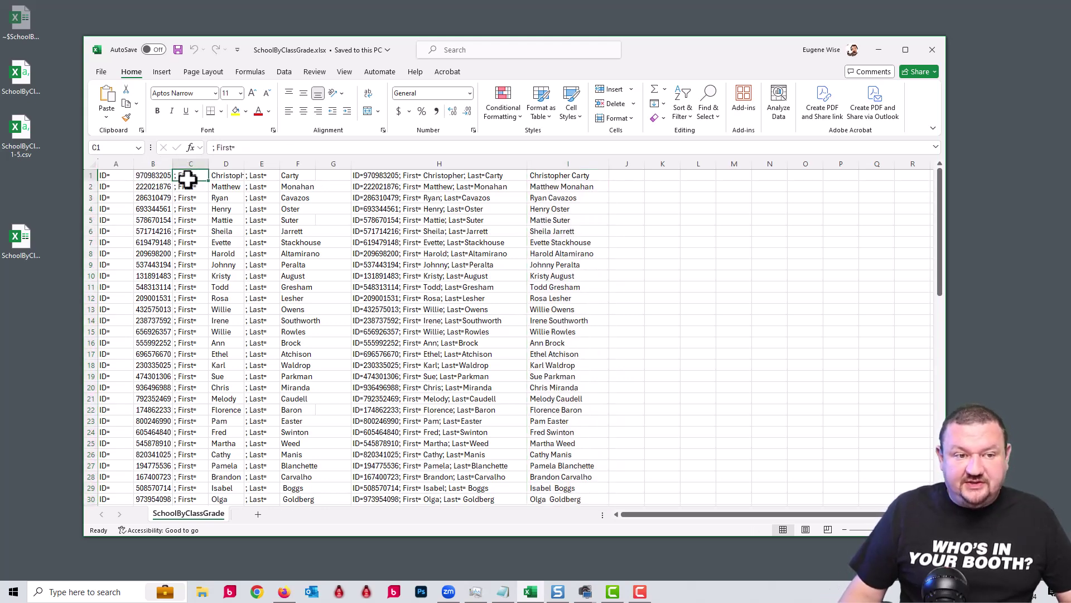
click(264, 178)
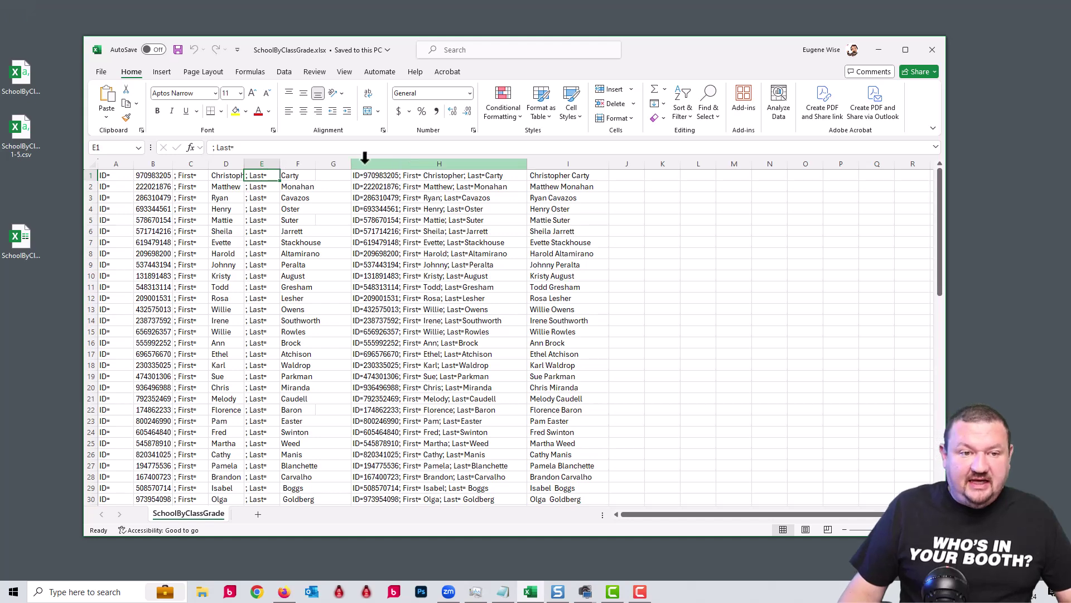
click(299, 161)
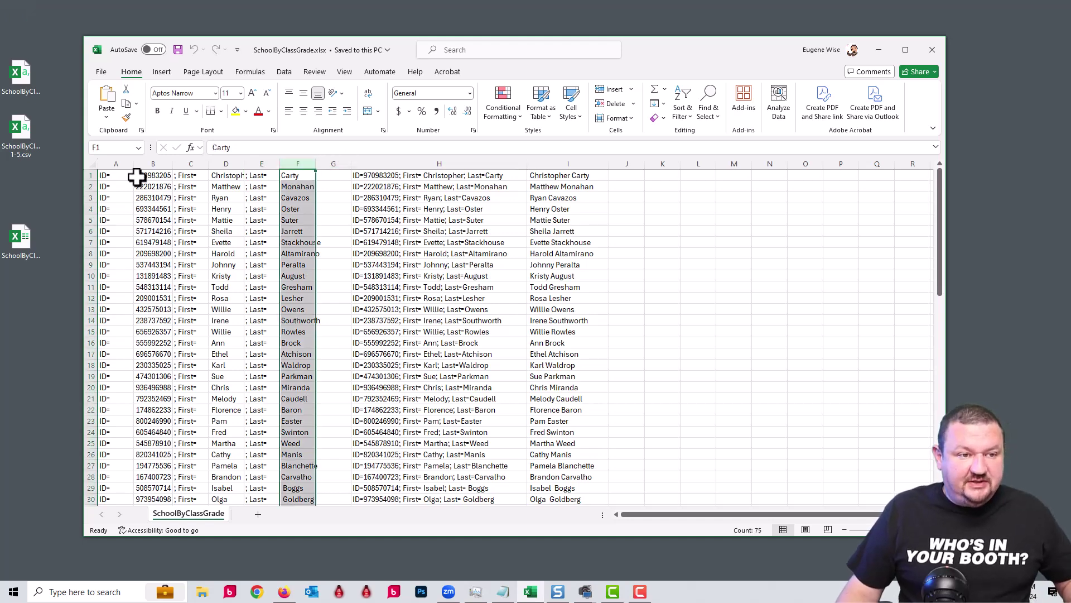
shift+click(111, 161)
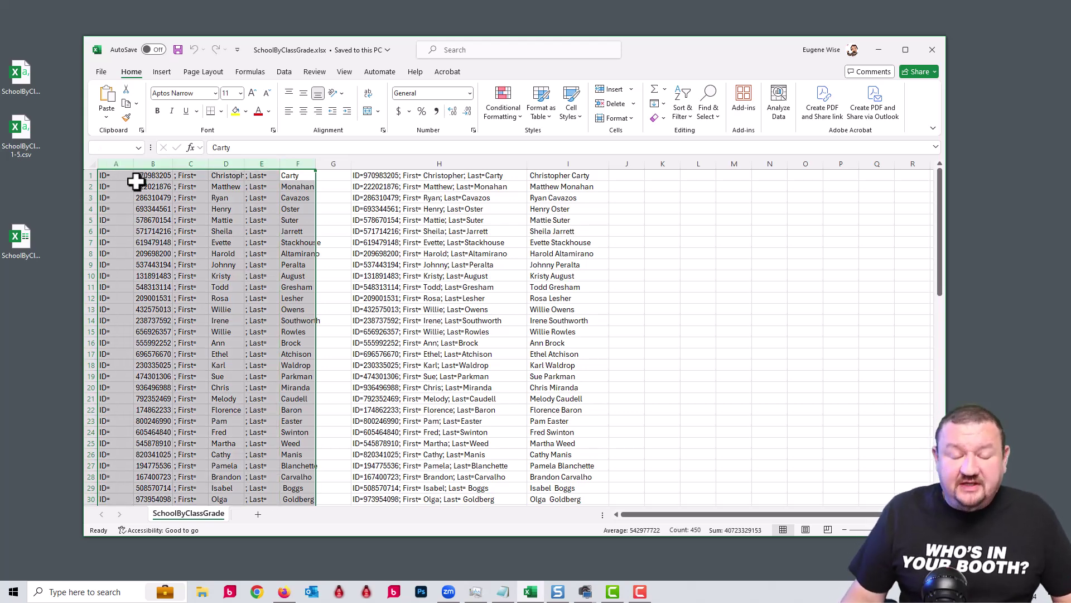
Inspect the CONCAT formulas in cells H1 and I1, then close the workbook.
click(376, 162)
click(365, 176)
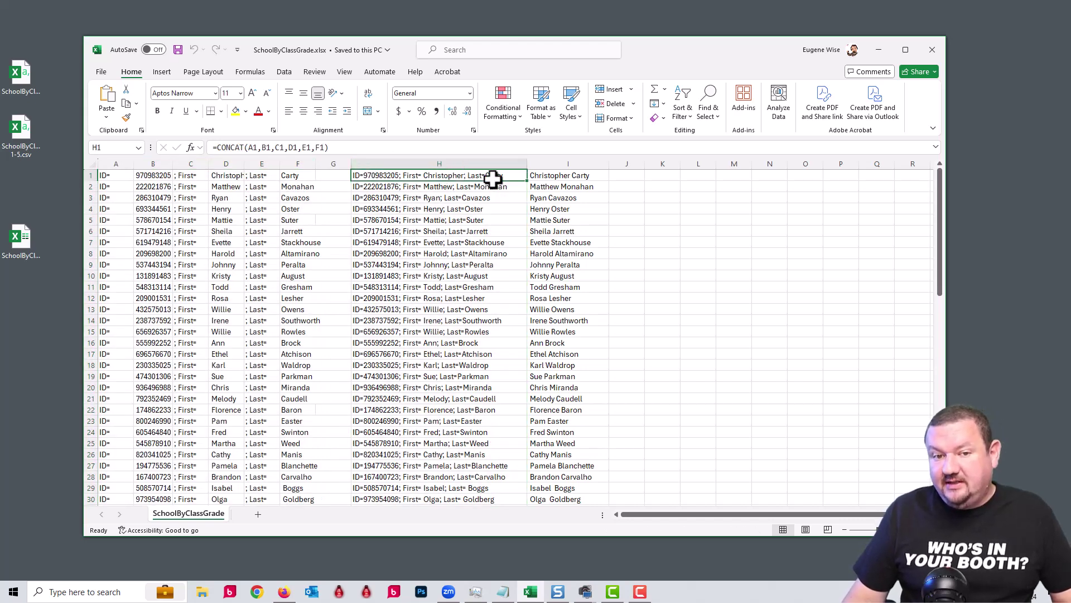
drag(211, 147, 354, 148)
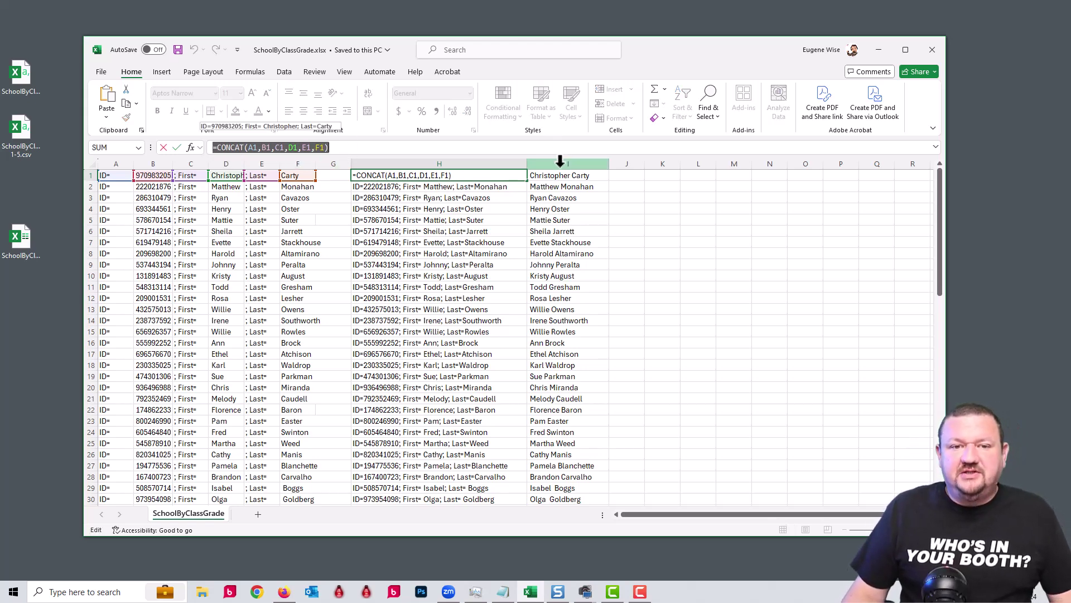
click(552, 175)
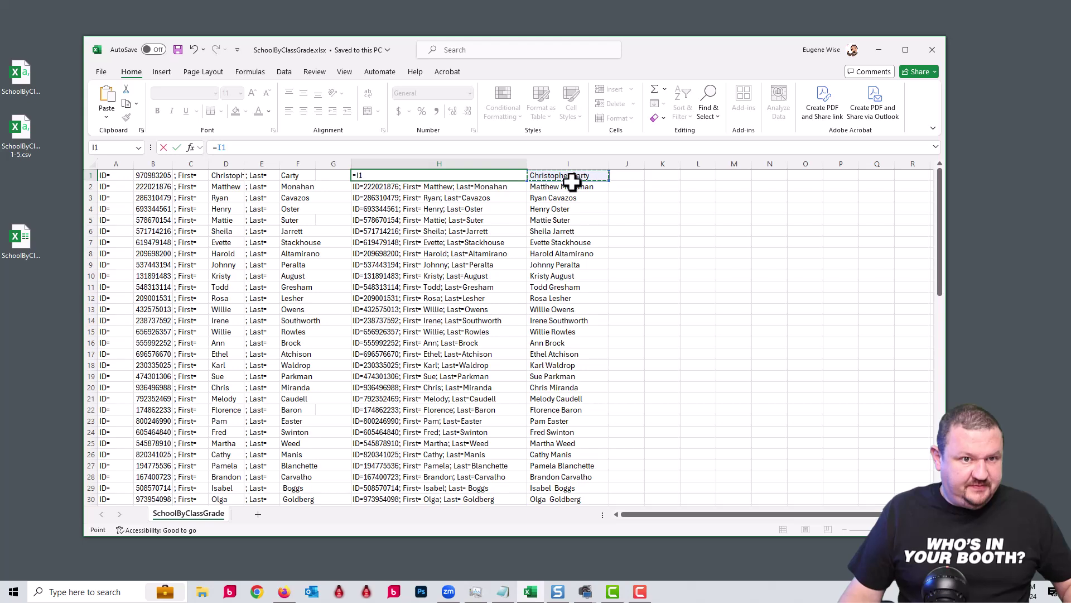
key(Escape)
click(565, 178)
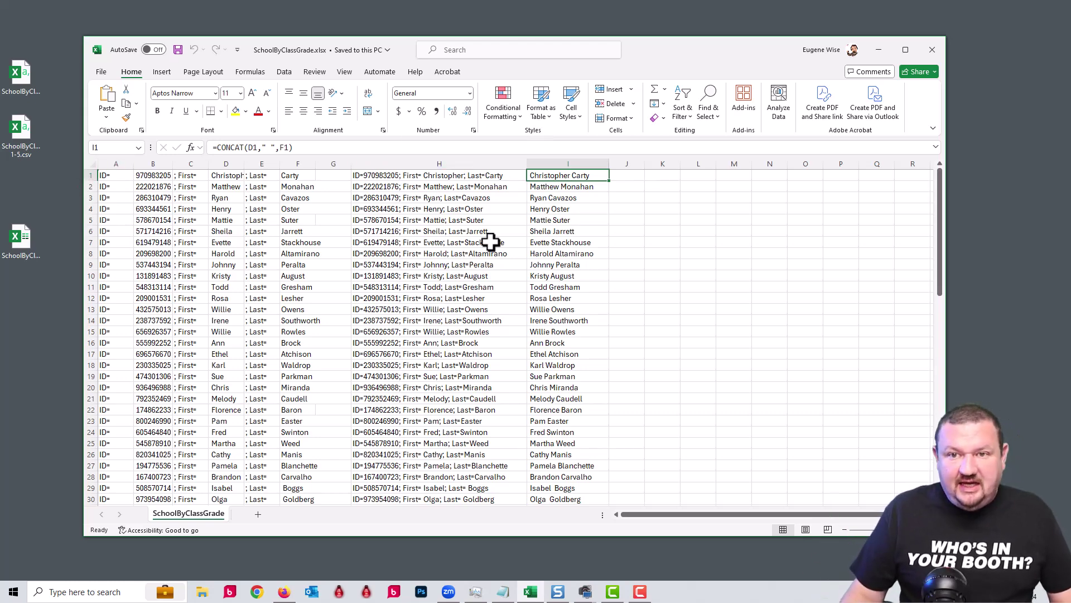
click(940, 44)
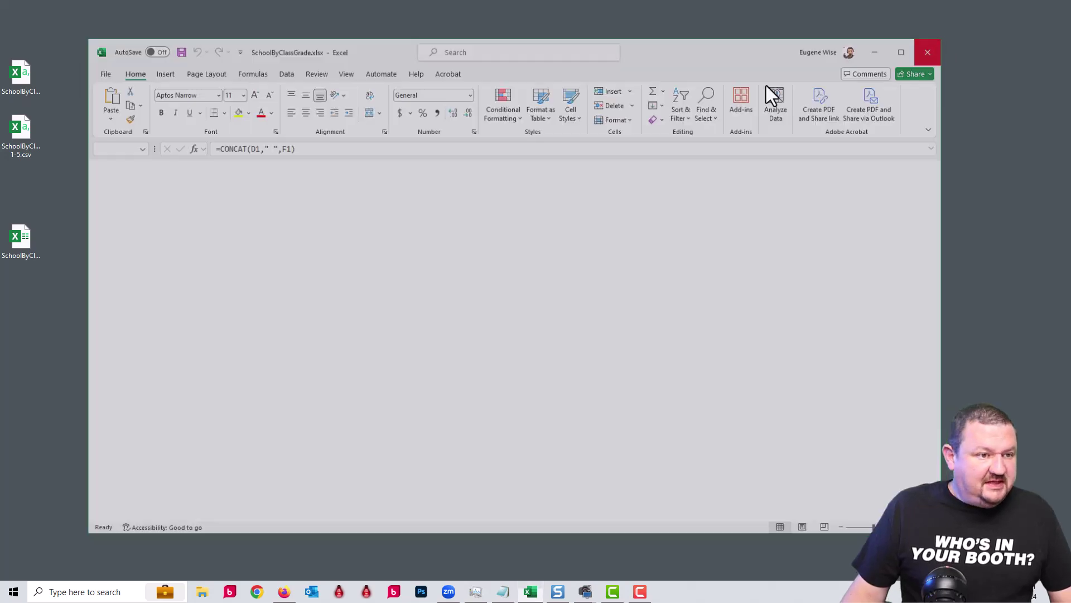
Open SchoolByClassGrade-Bartend.csv, autofit column A to review columns A and B, and close the file without saving.
double_click(25, 76)
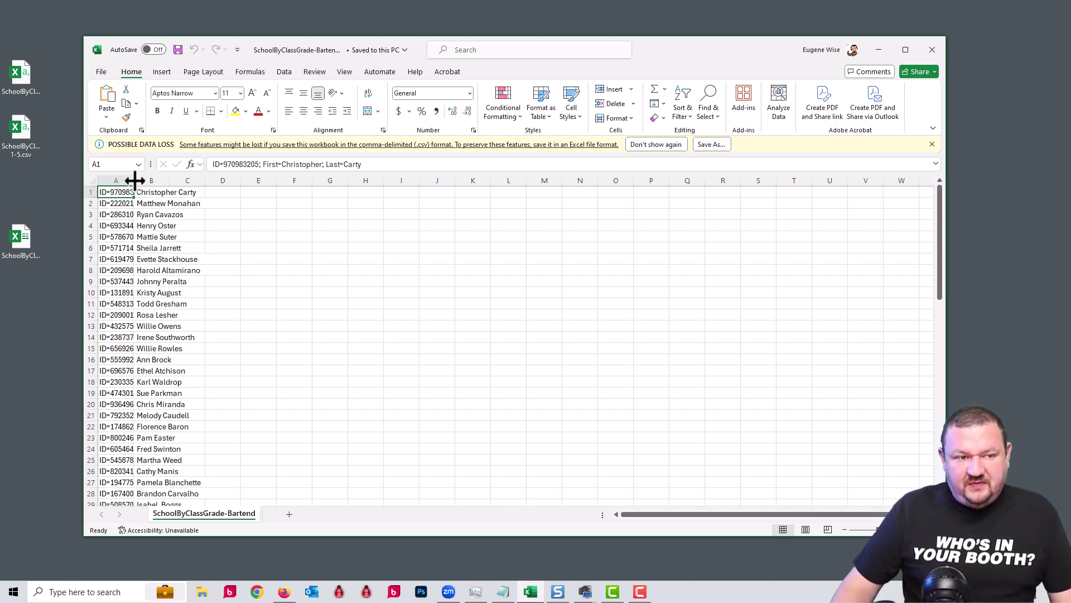
double_click(134, 180)
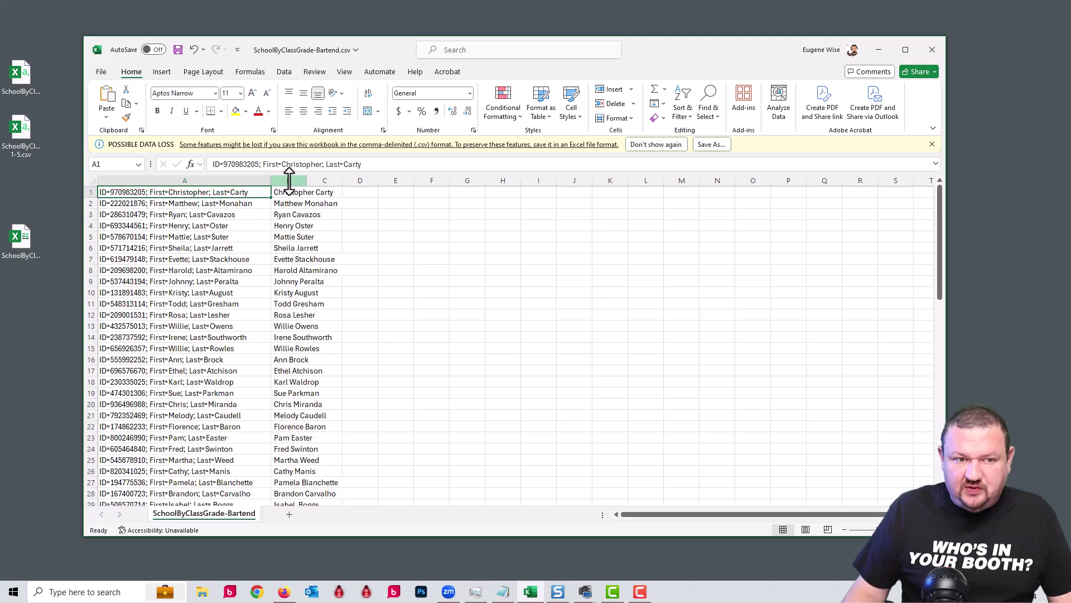
click(174, 182)
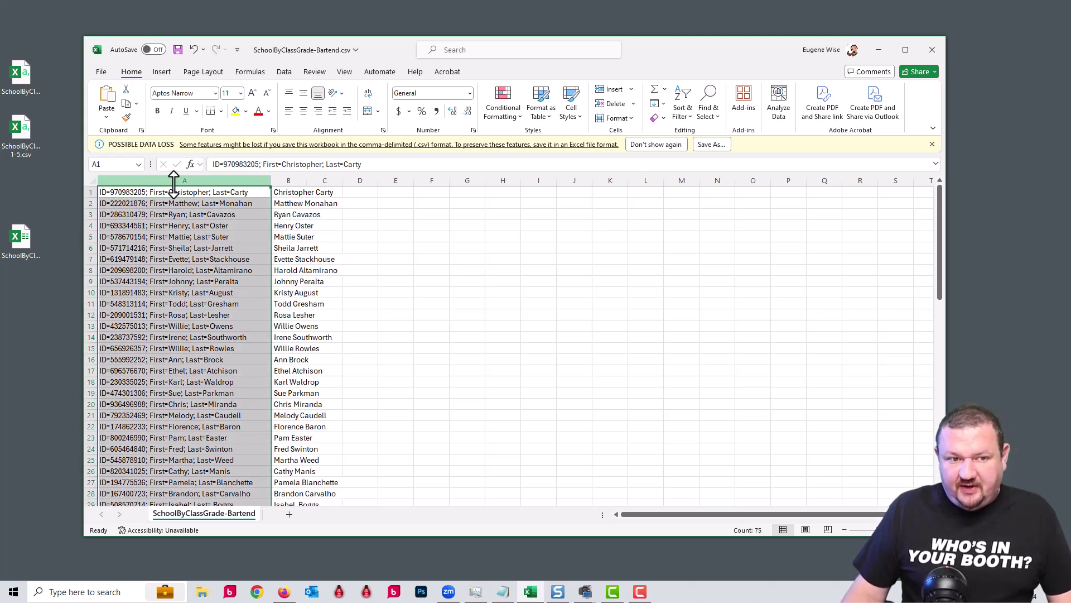
click(296, 181)
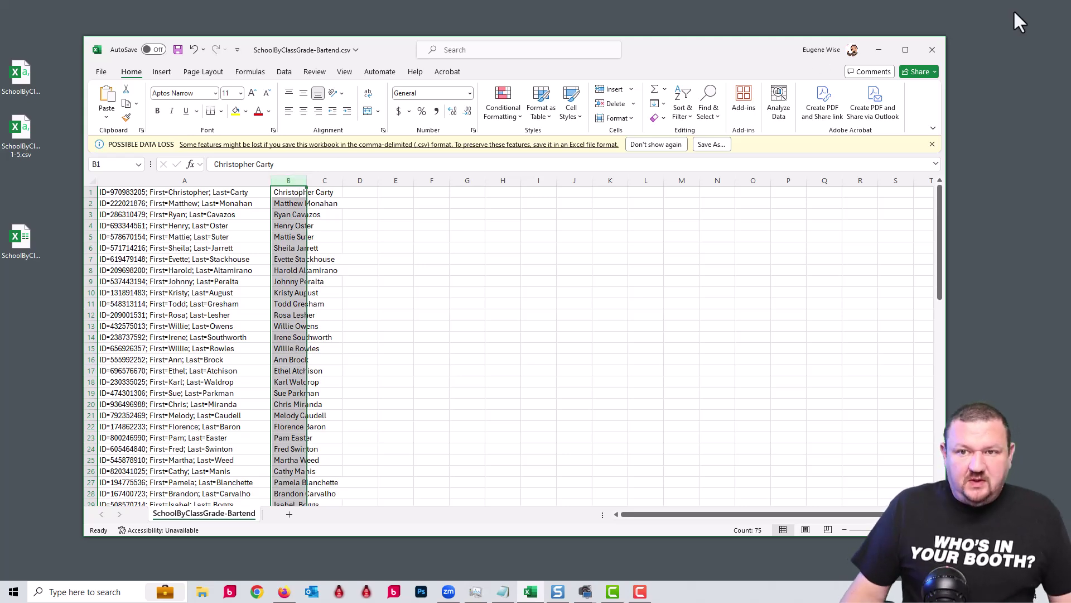
click(932, 49)
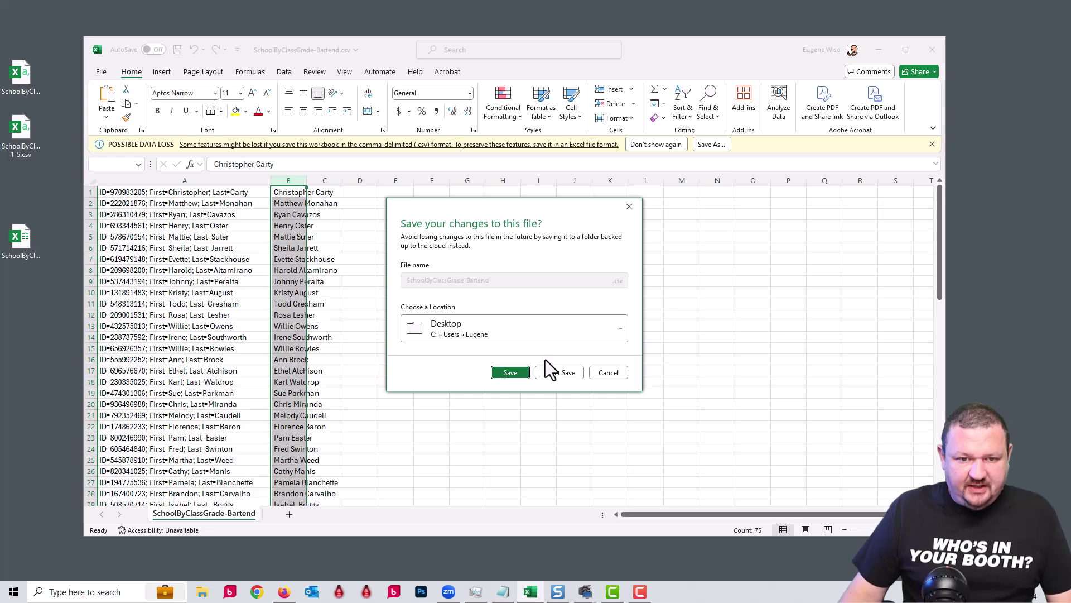
click(557, 373)
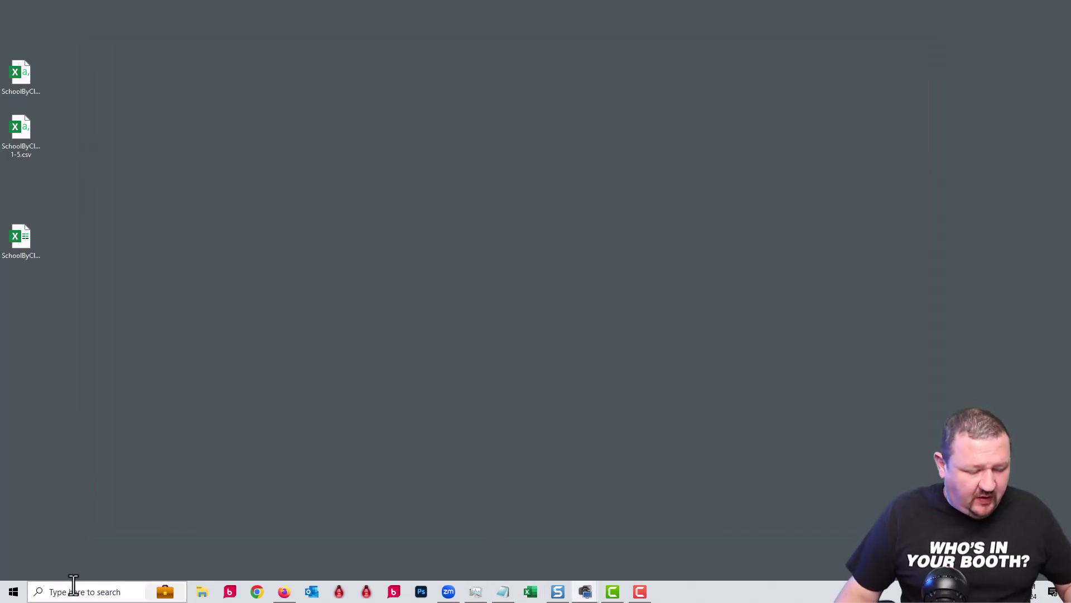
Launch BarTender Designer and start a new BarTender document.
key(super)
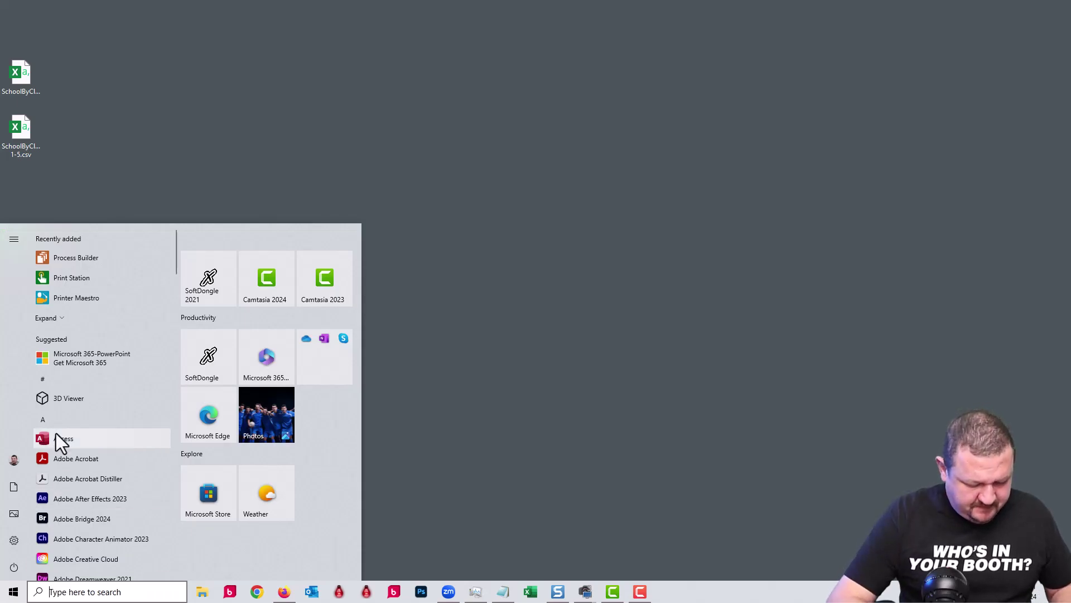
text(bar)
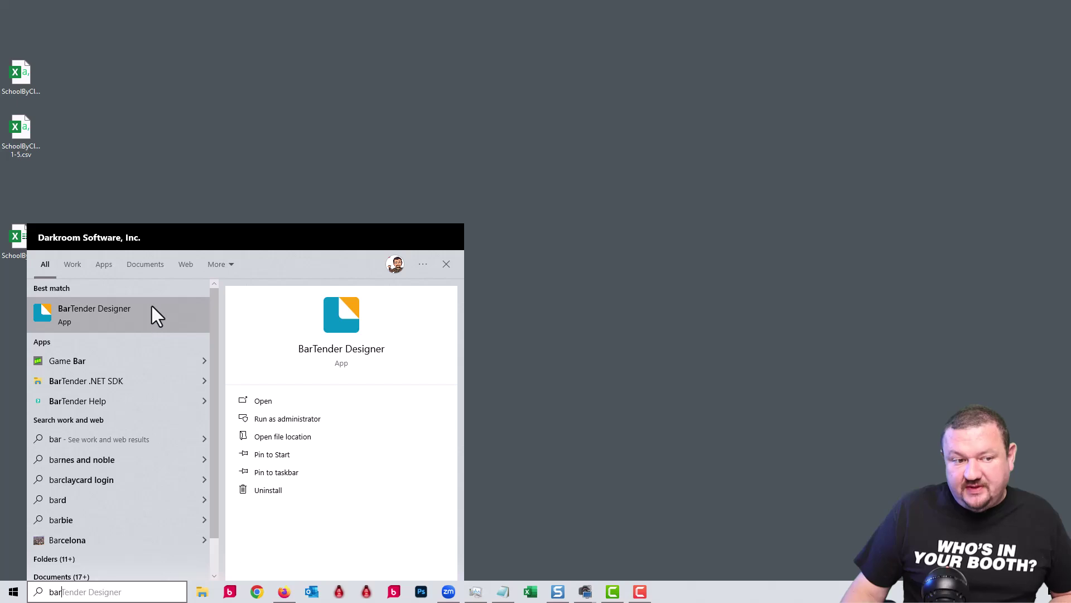
click(141, 319)
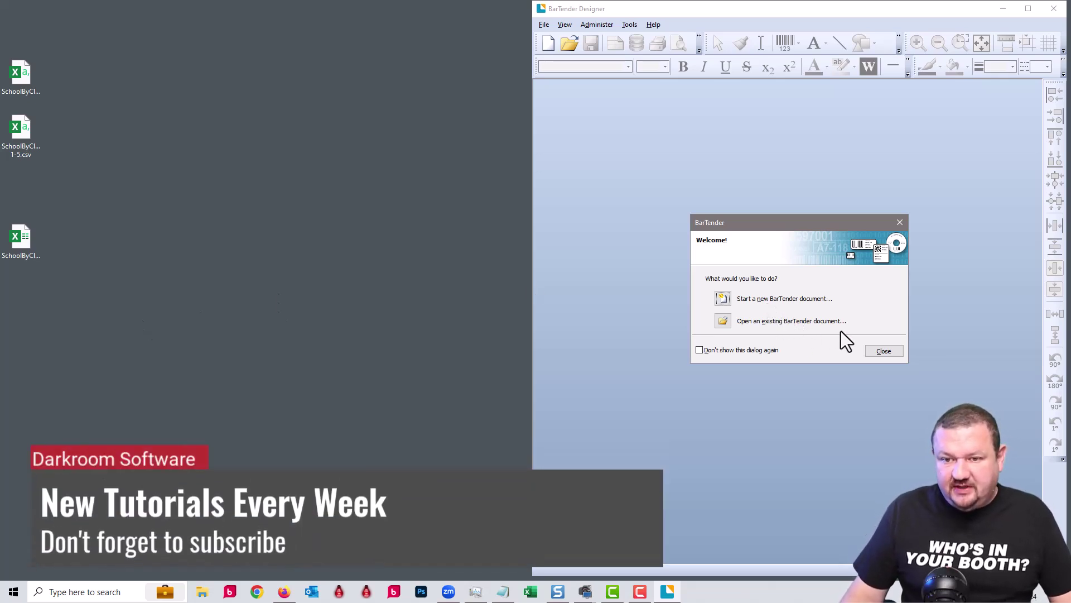
click(724, 299)
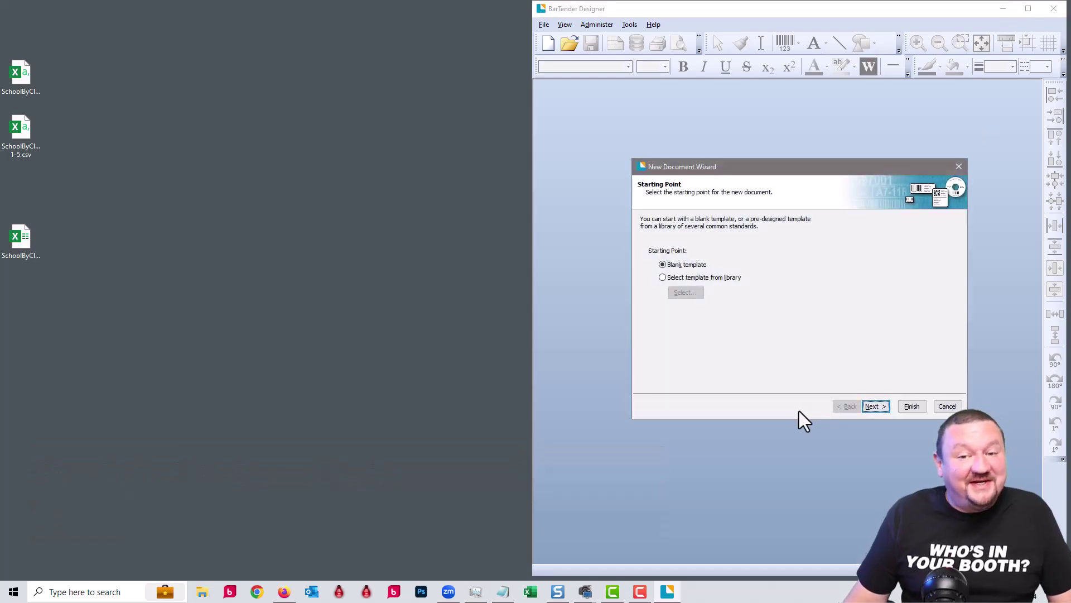
Base the document on a blank template with the default DYMO LabelWriter 450 Turbo printer and custom stock settings.
click(875, 406)
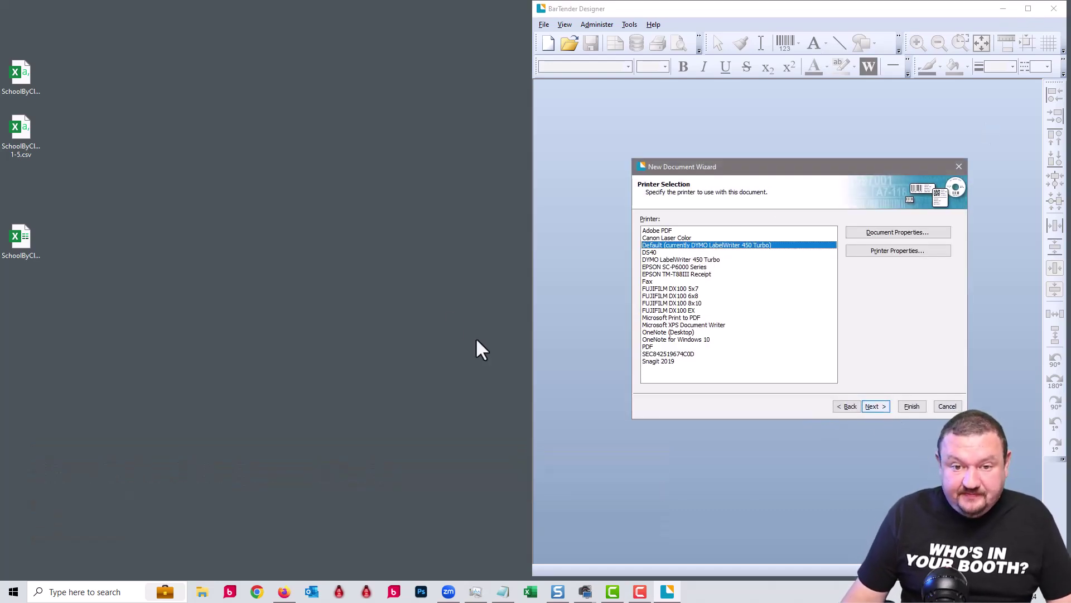
click(874, 407)
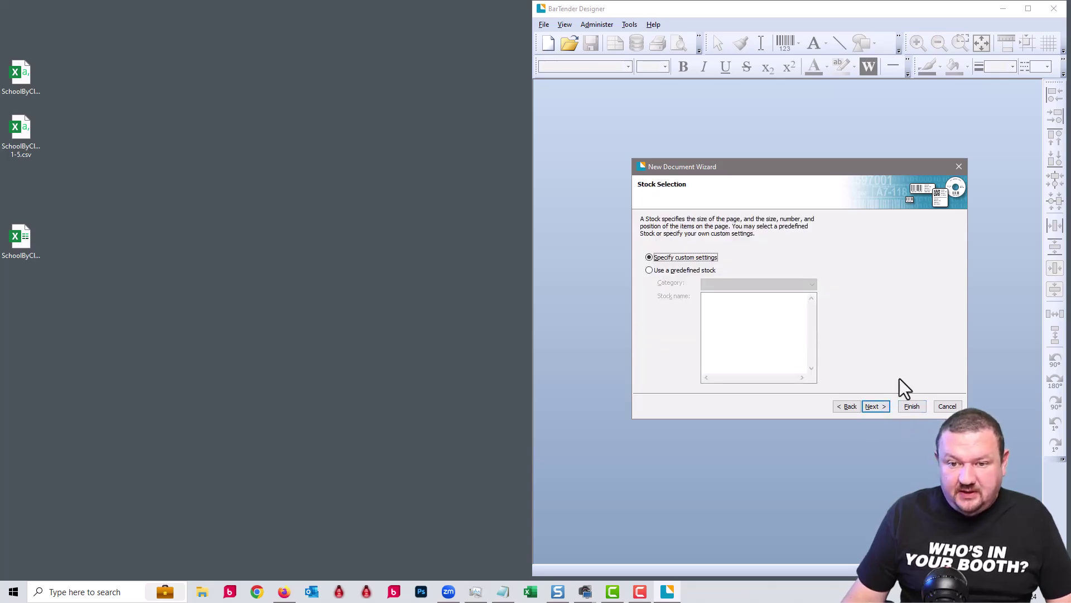
click(882, 404)
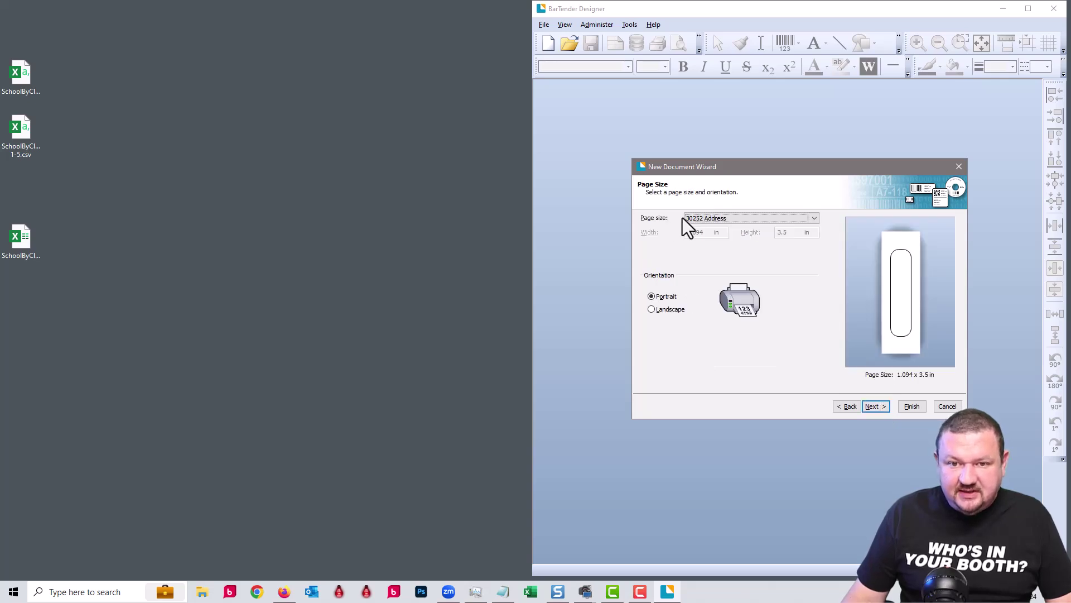
Set the page size to 30258 Diskette in portrait, with one row, one column and a rounded rectangle item shape.
click(711, 219)
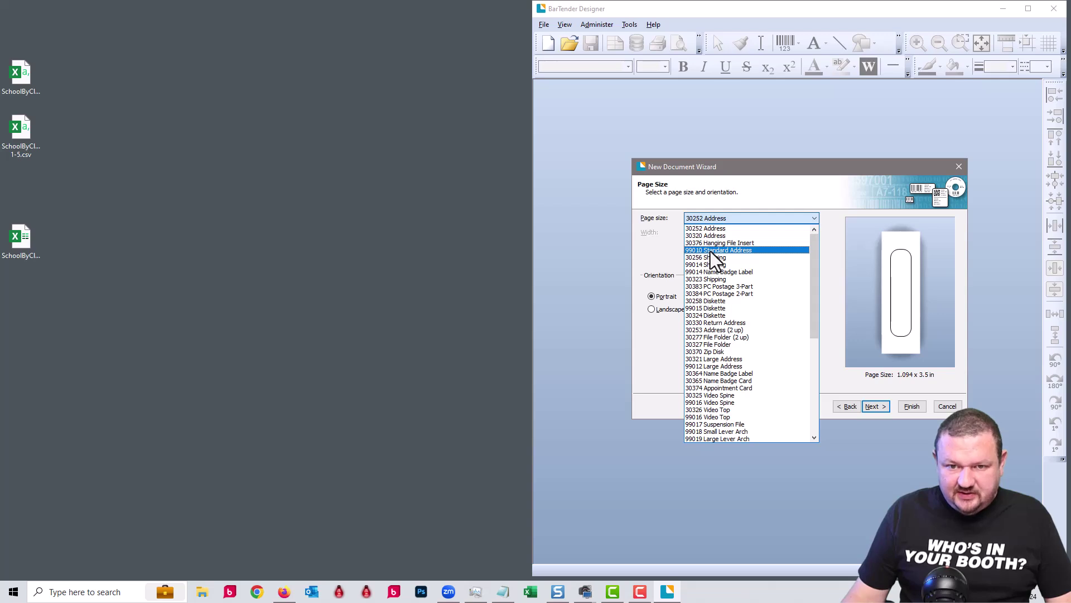
click(705, 303)
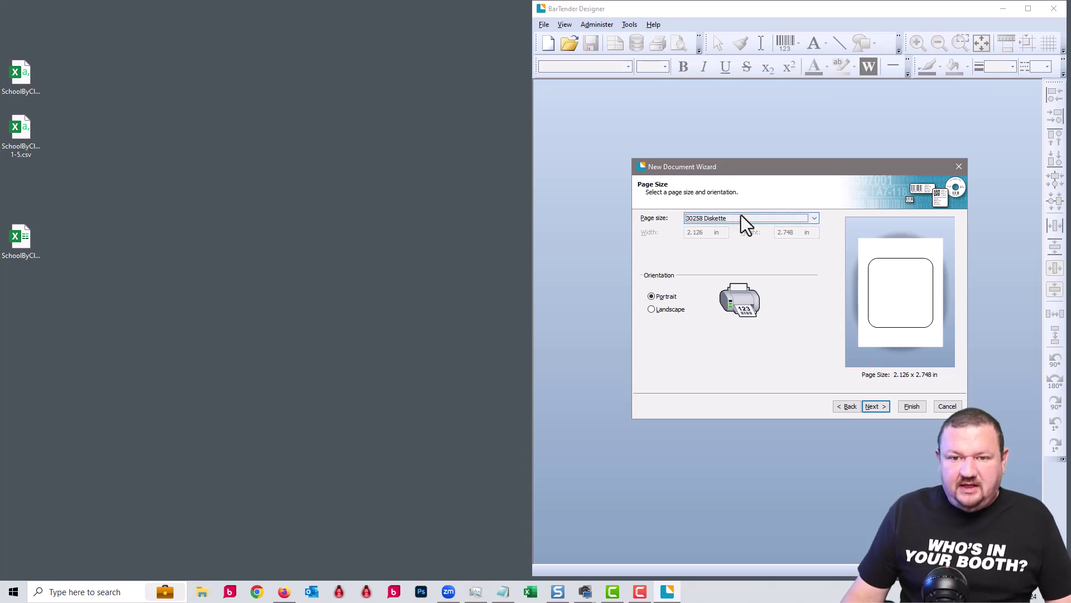
click(876, 408)
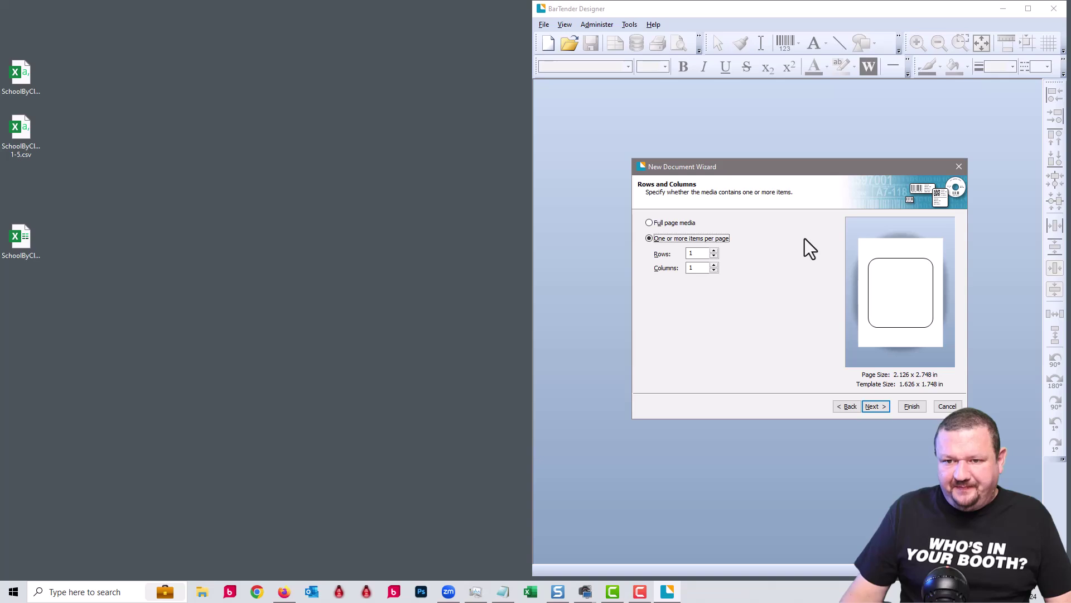
click(876, 407)
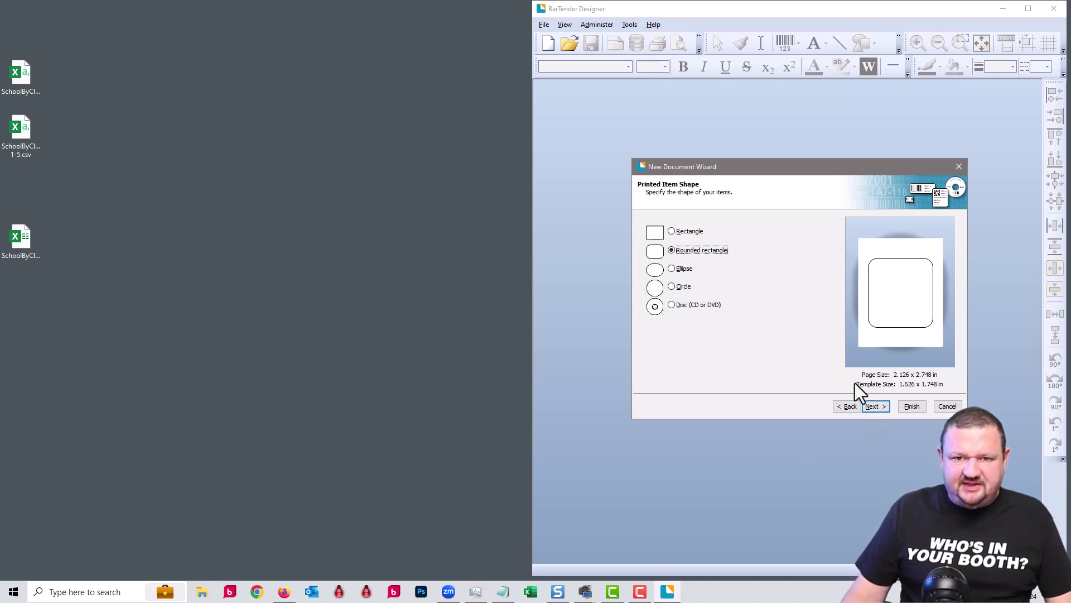
click(872, 408)
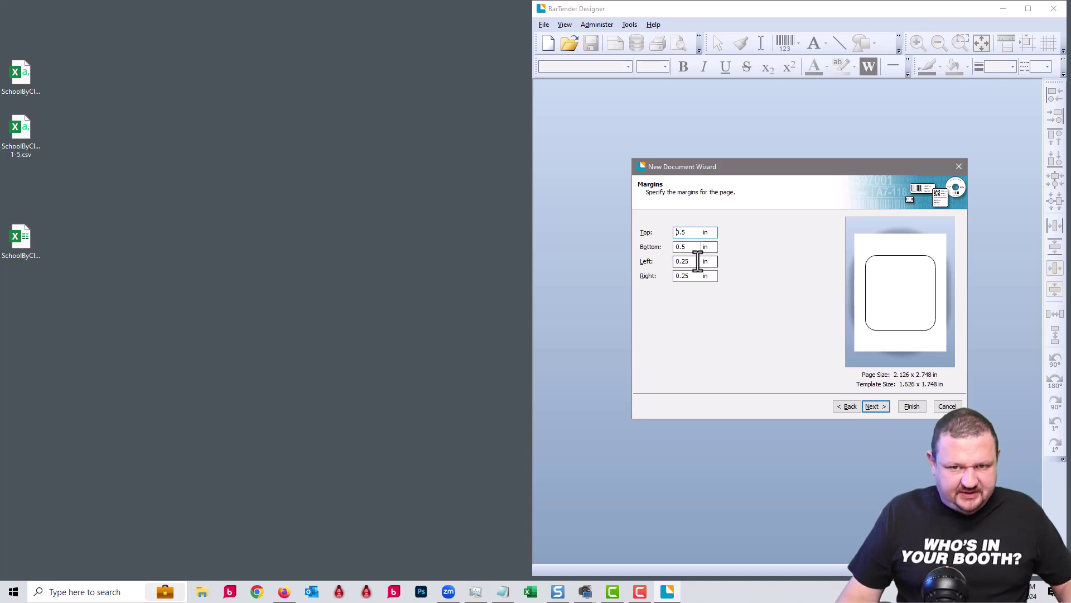
Set all four page margins to 0.2 in and accept the automatic template size and plain background, reaching the wizard's final review.
double_click(692, 232)
text(0.2)
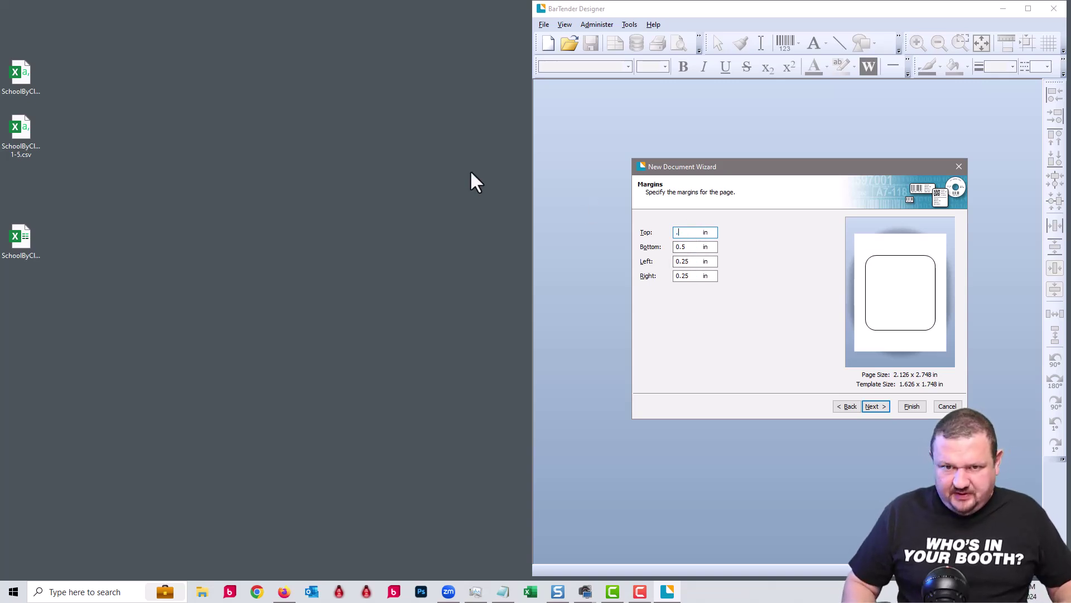
key(Tab)
text(.2)
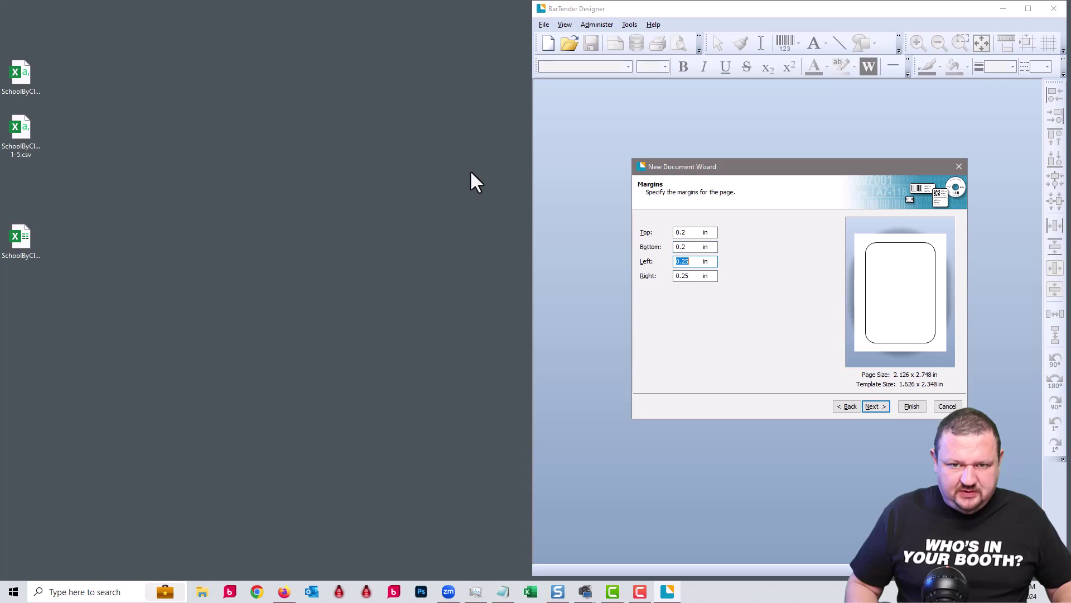
text(.2)
key(Tab)
text(.2)
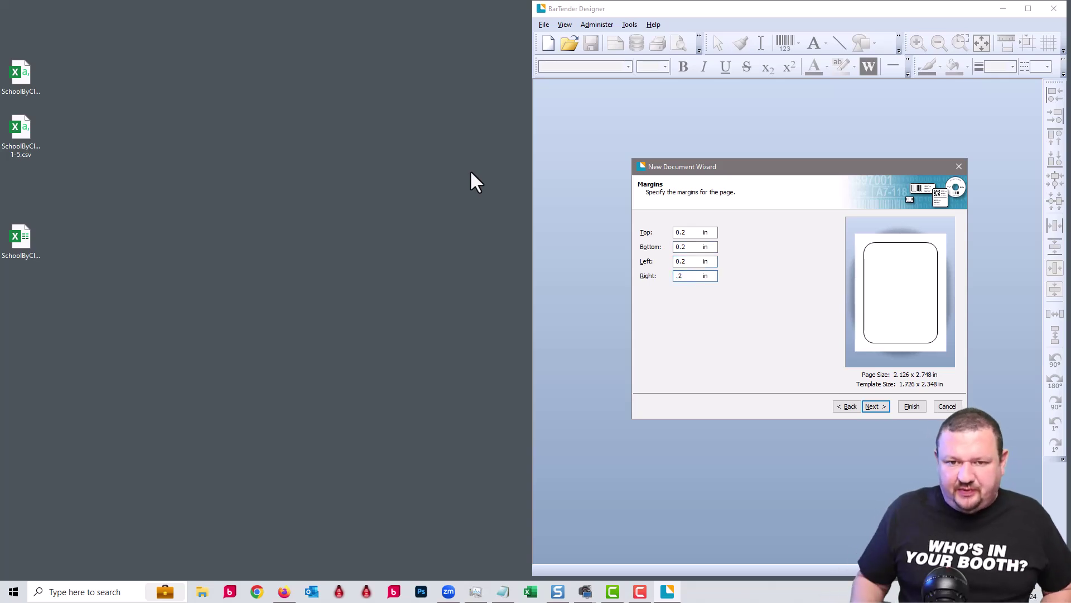
key(Return)
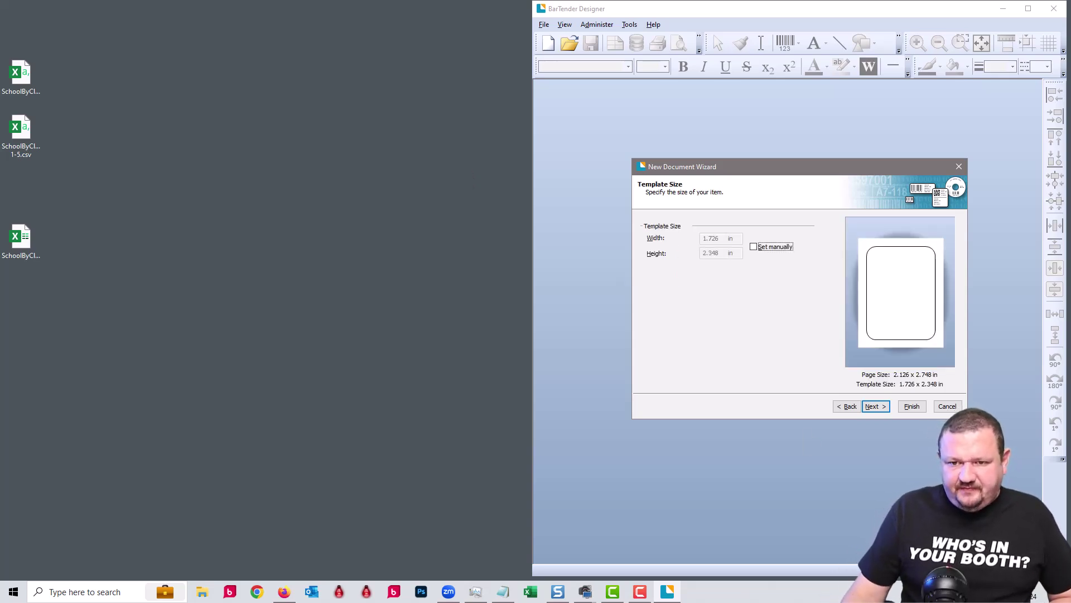
click(877, 404)
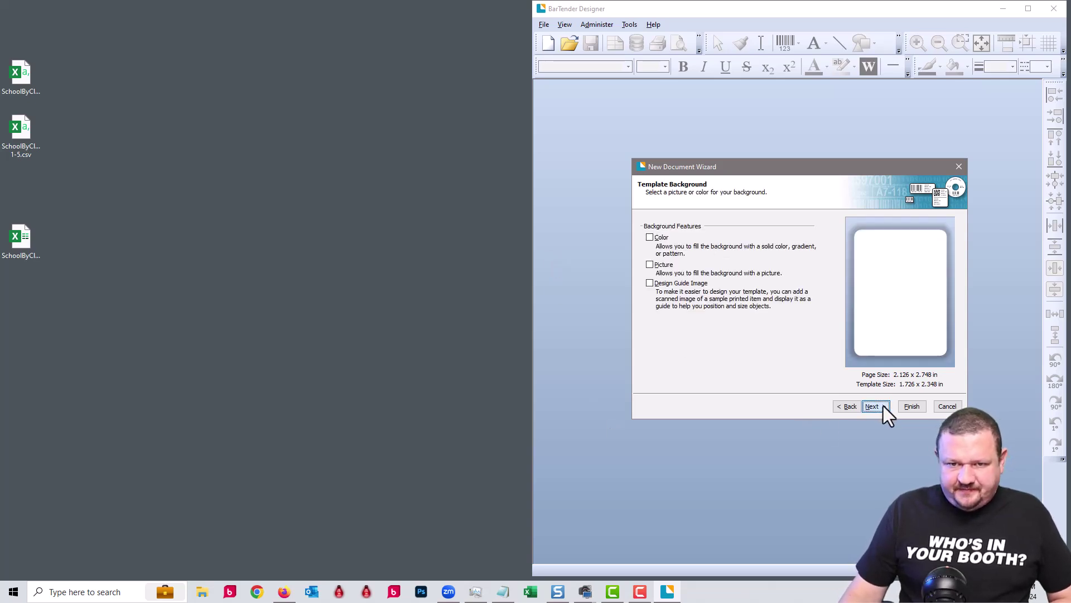
click(883, 407)
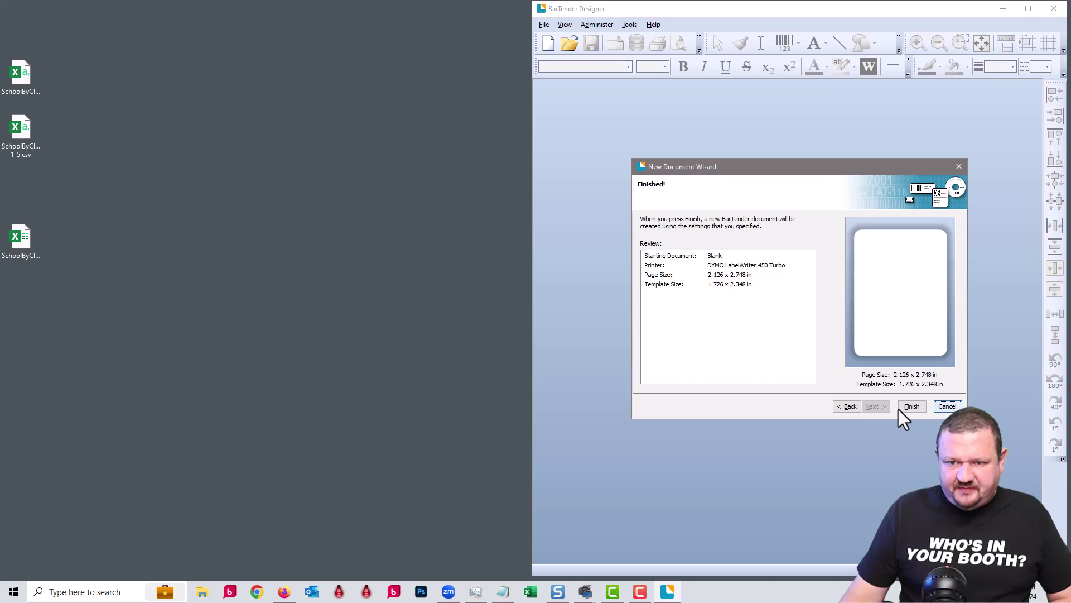
Create the document from the reviewed settings and connect it to the text database file SchoolByClassGrade-Bartend.csv on the Desktop.
click(903, 408)
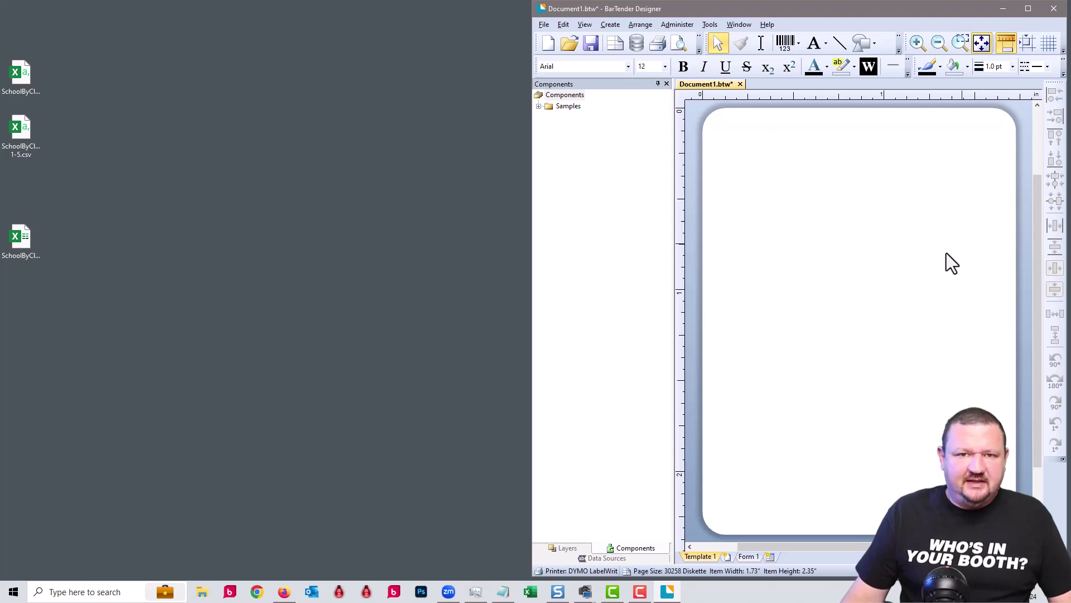
click(636, 45)
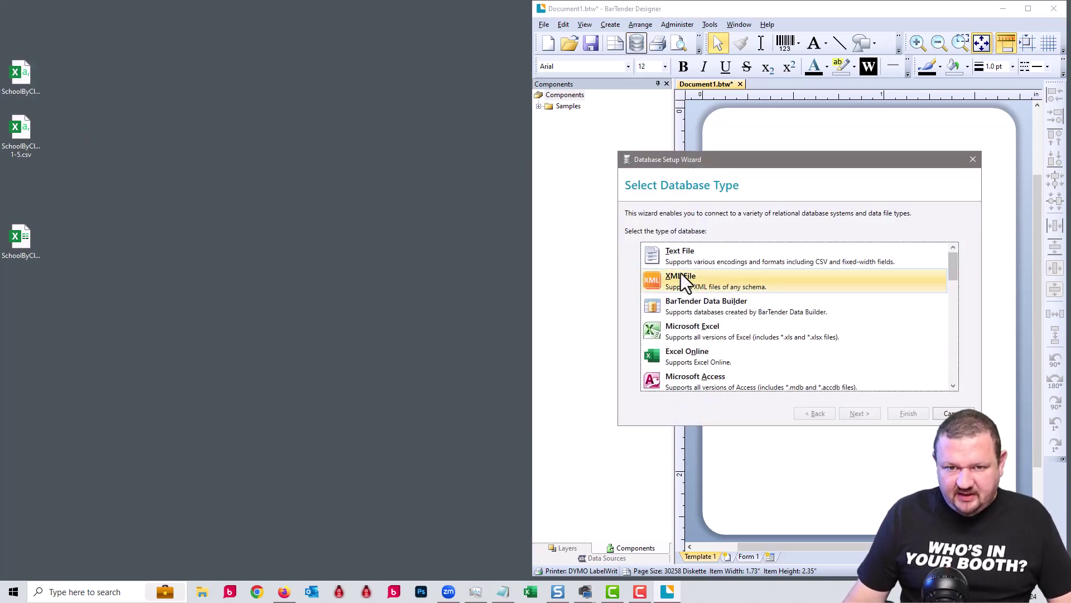
click(685, 257)
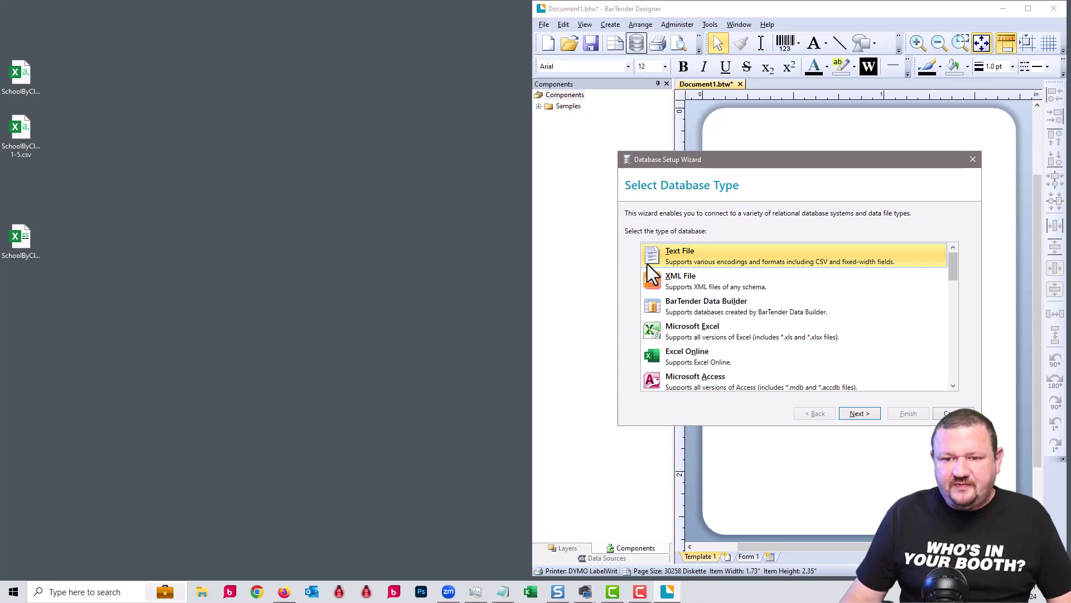
click(859, 413)
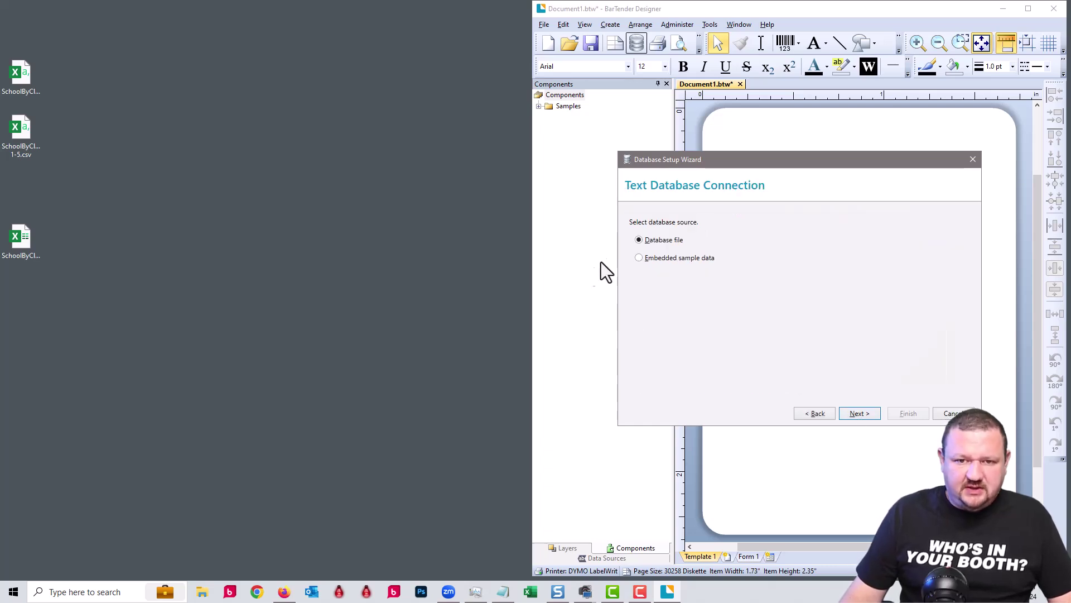
click(867, 413)
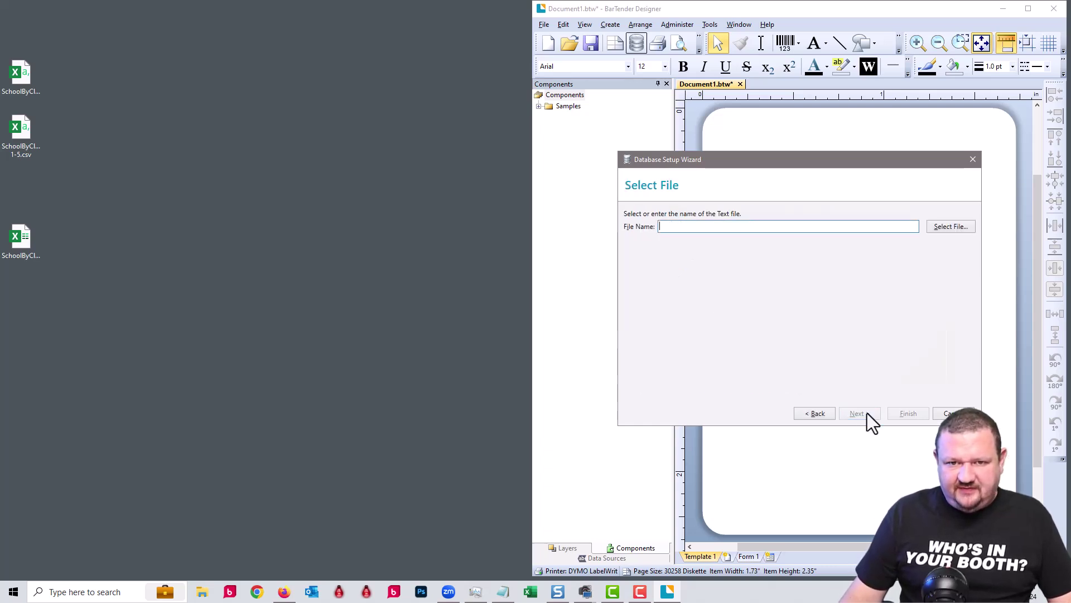
click(948, 227)
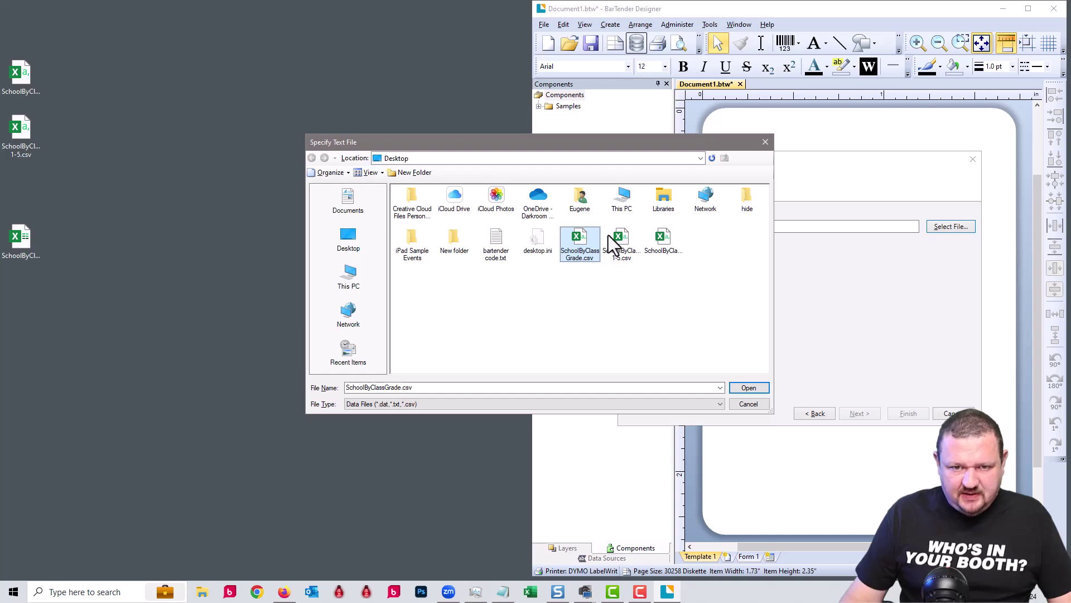
click(747, 388)
click(859, 413)
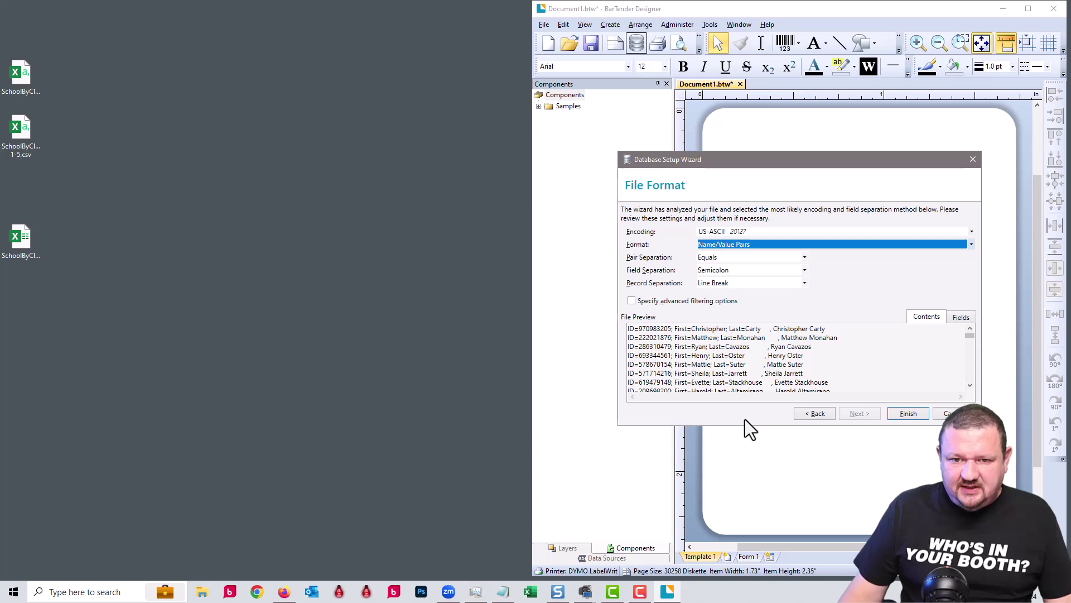
Set the database file format to Comma-Separated Values (RFC 4180), preview its fields, and finish with automatically assigned sequential field names.
key(shift+Tab)
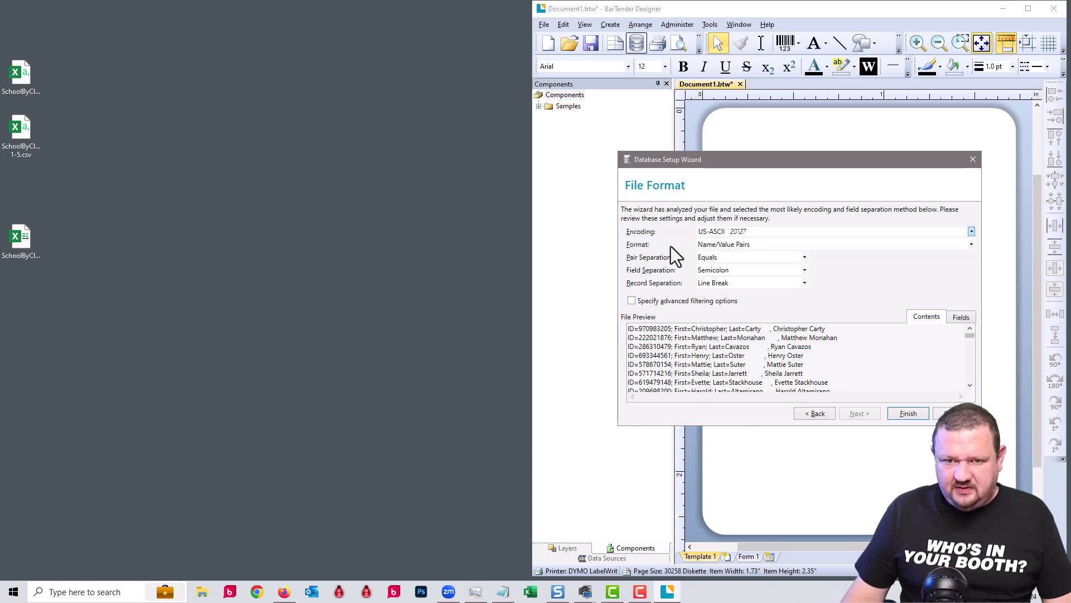
click(709, 245)
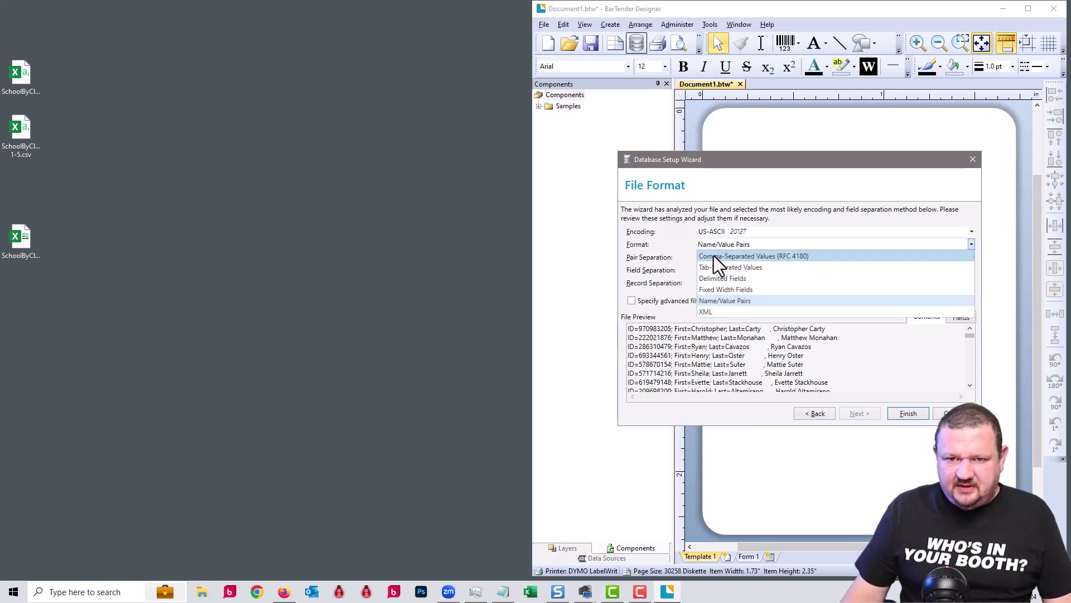
click(714, 257)
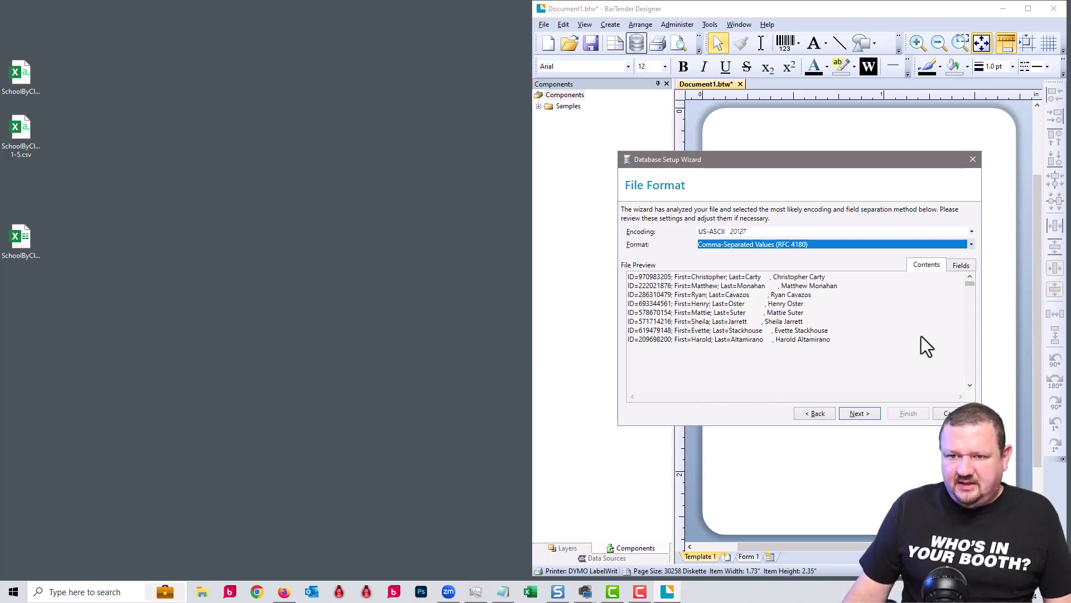
click(962, 266)
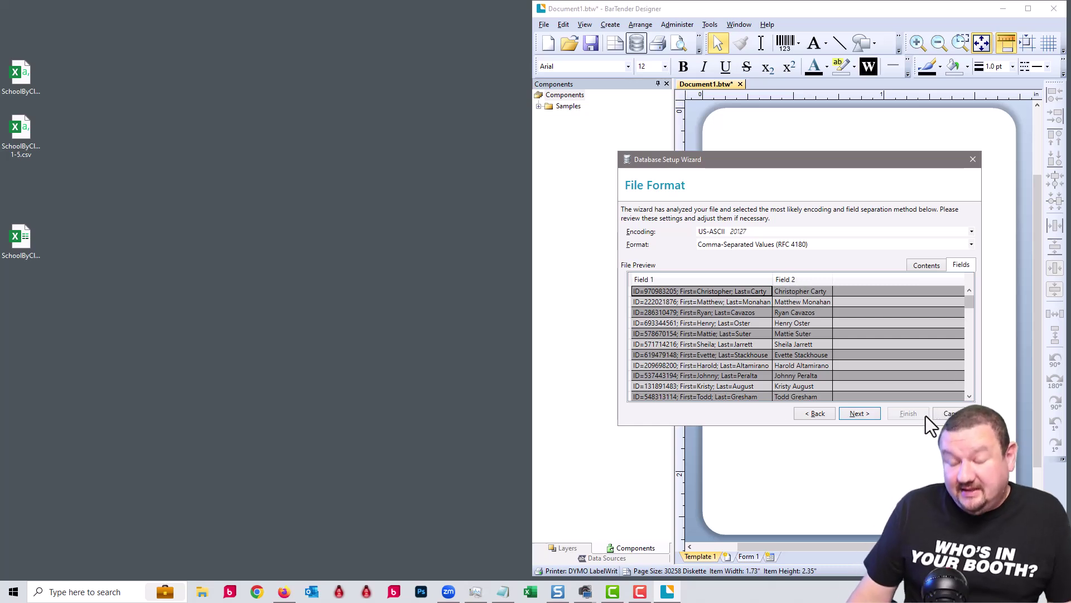
click(859, 413)
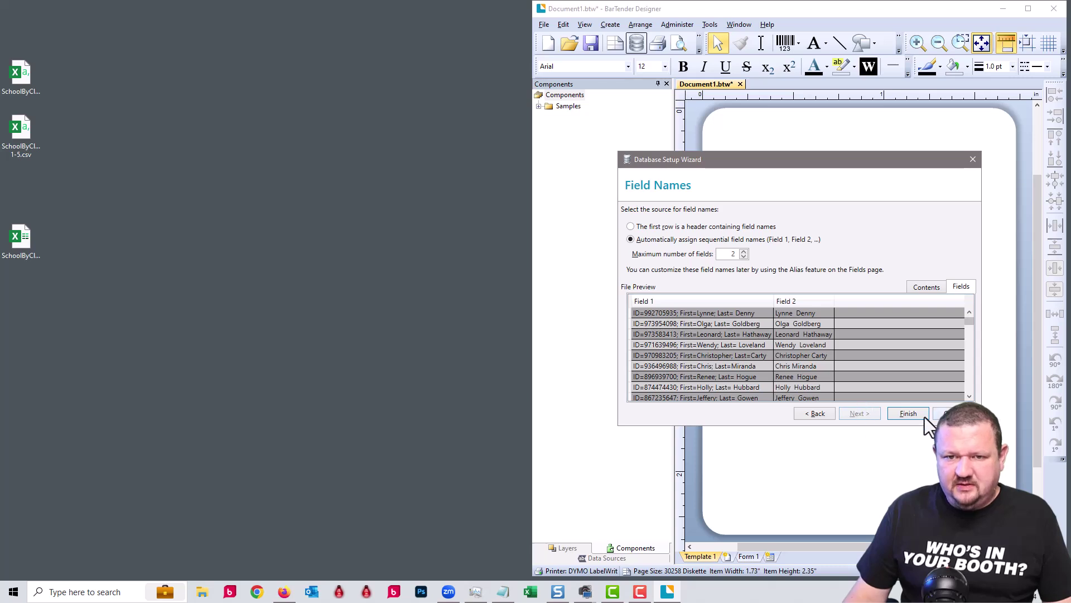
click(909, 414)
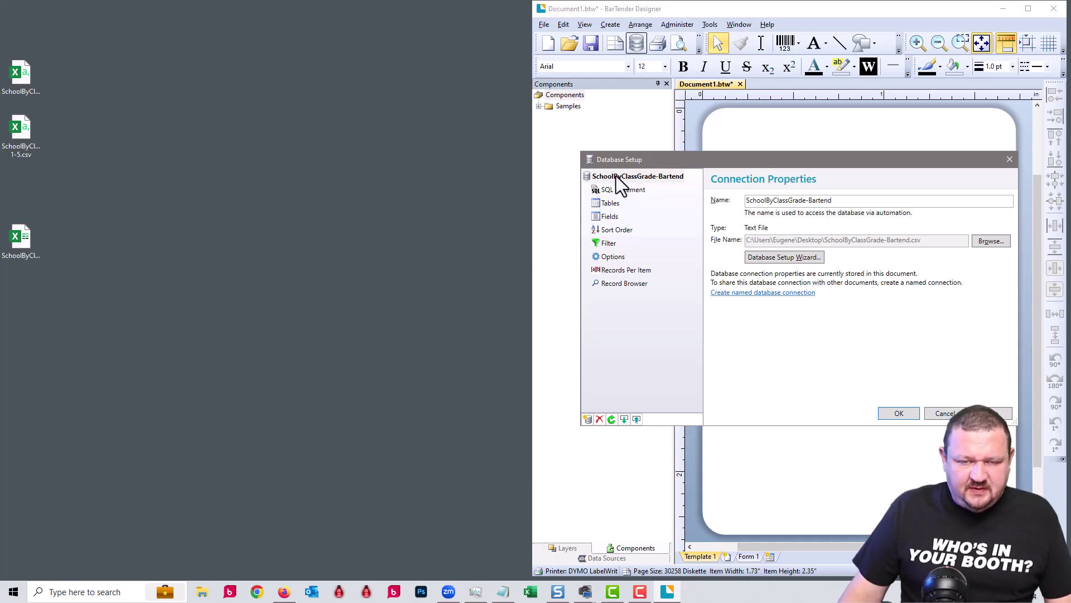
In the database fields setup, give Field 1 the alias QR Code Data.
click(606, 203)
click(607, 216)
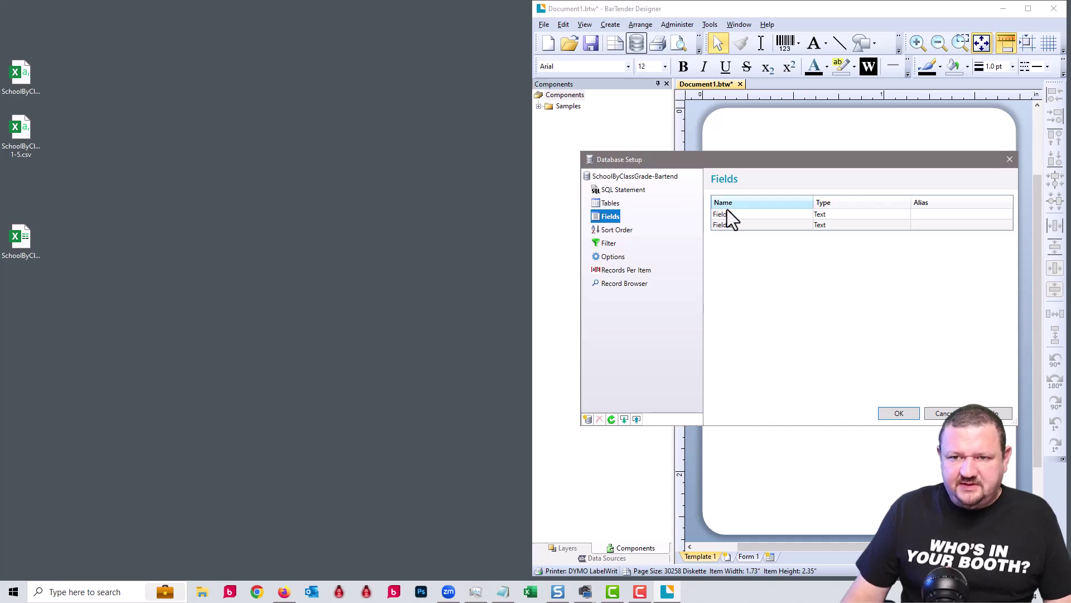
click(939, 213)
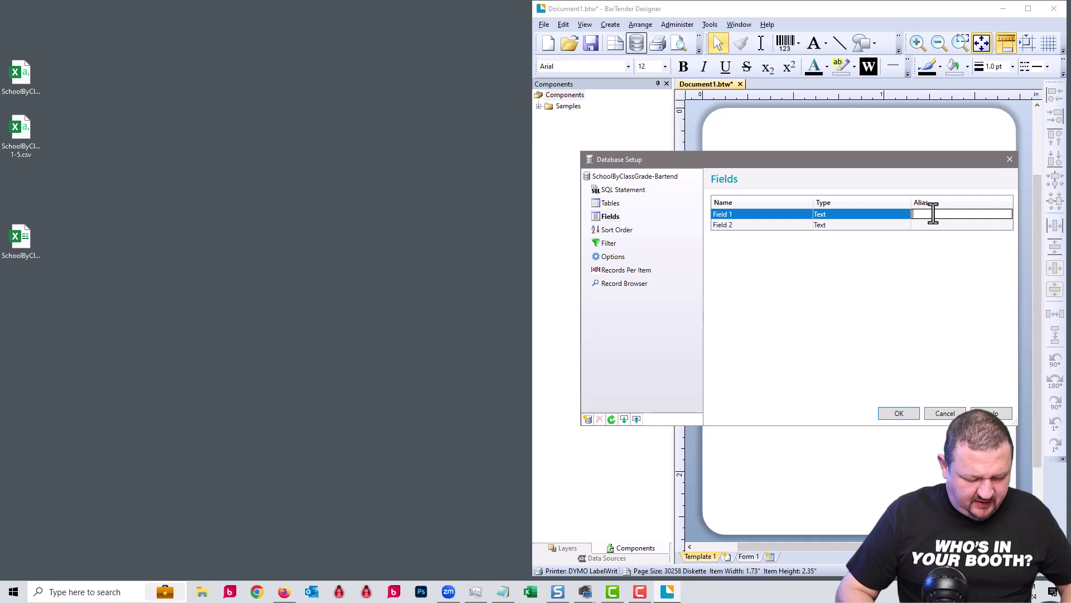
text(QR)
key(Return)
text(C)
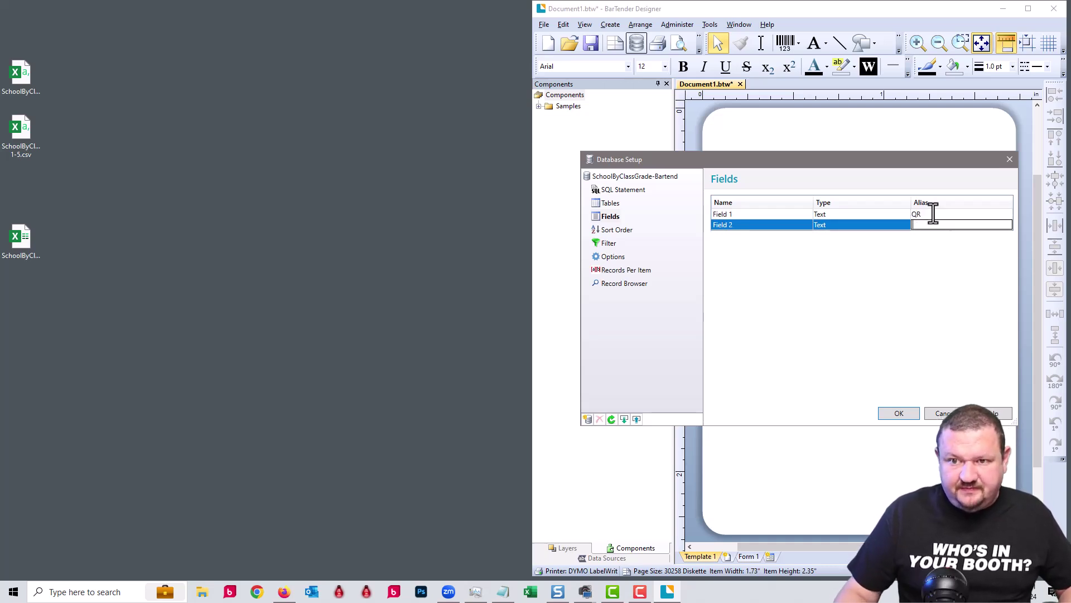
key(BackSpace)
click(933, 214)
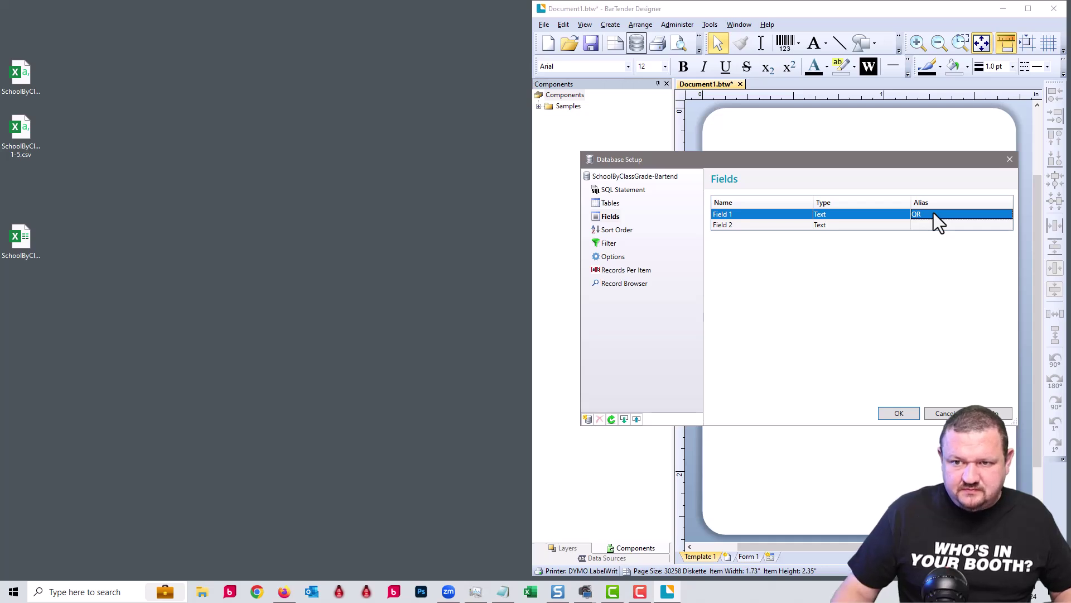
click(933, 214)
text(Co)
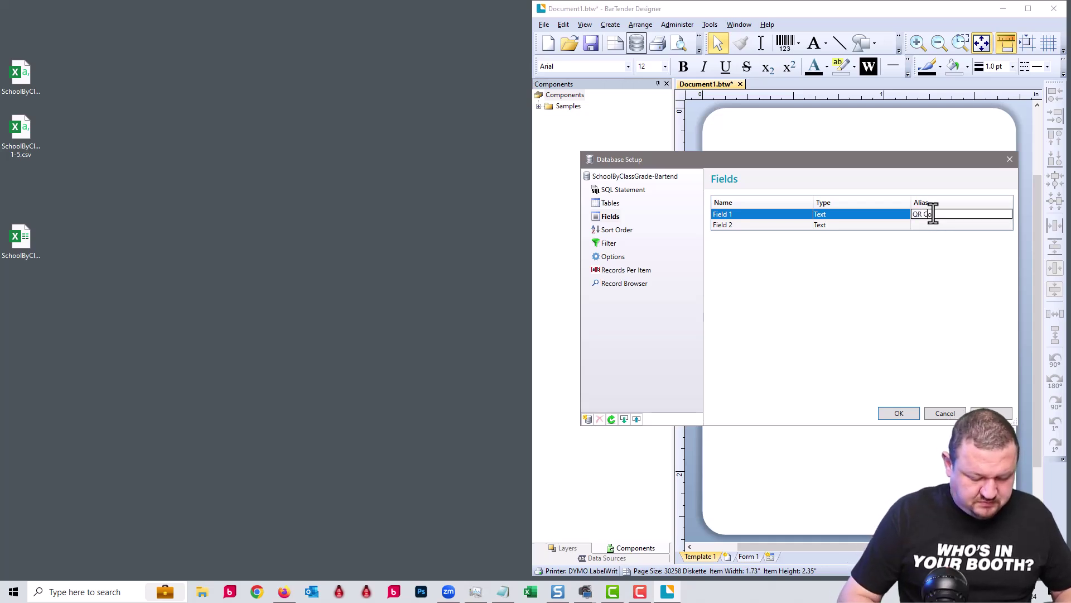
text(de)
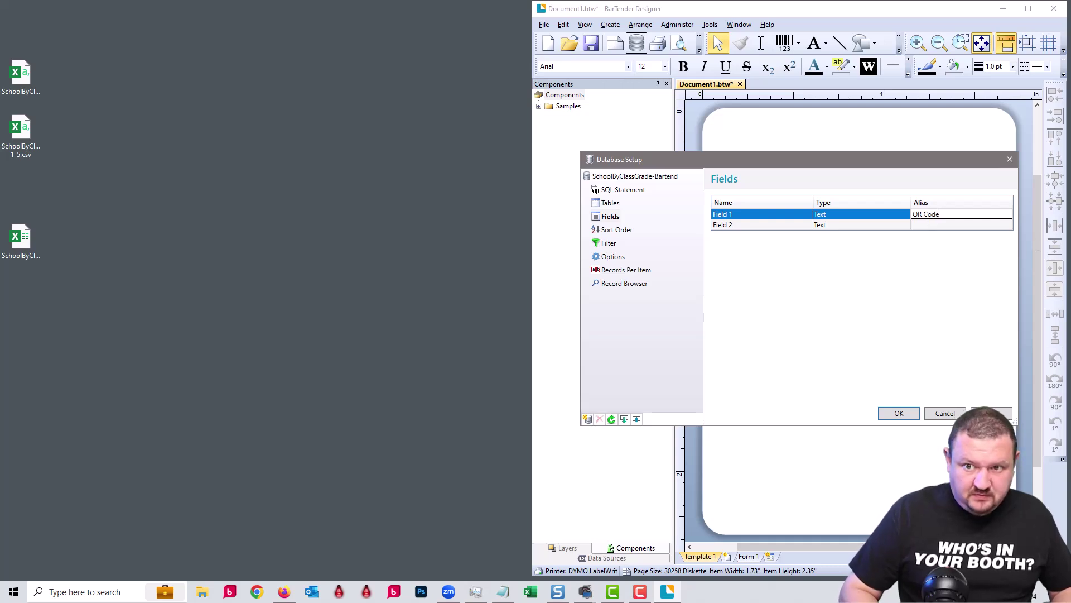
text( Data)
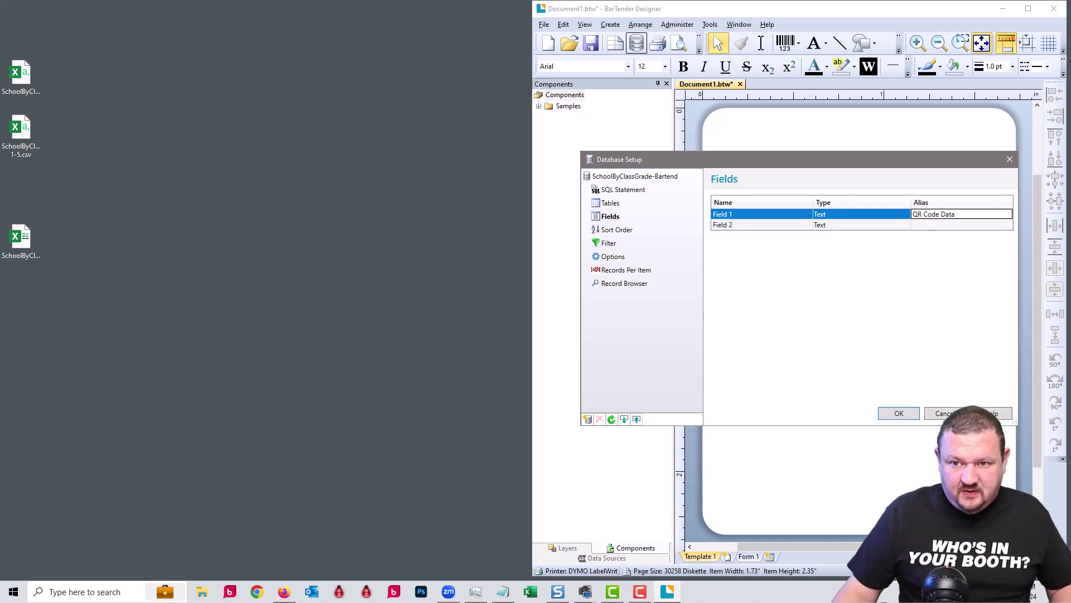
Give Field 2 the alias Name Text and accept the database setup.
click(923, 226)
click(932, 226)
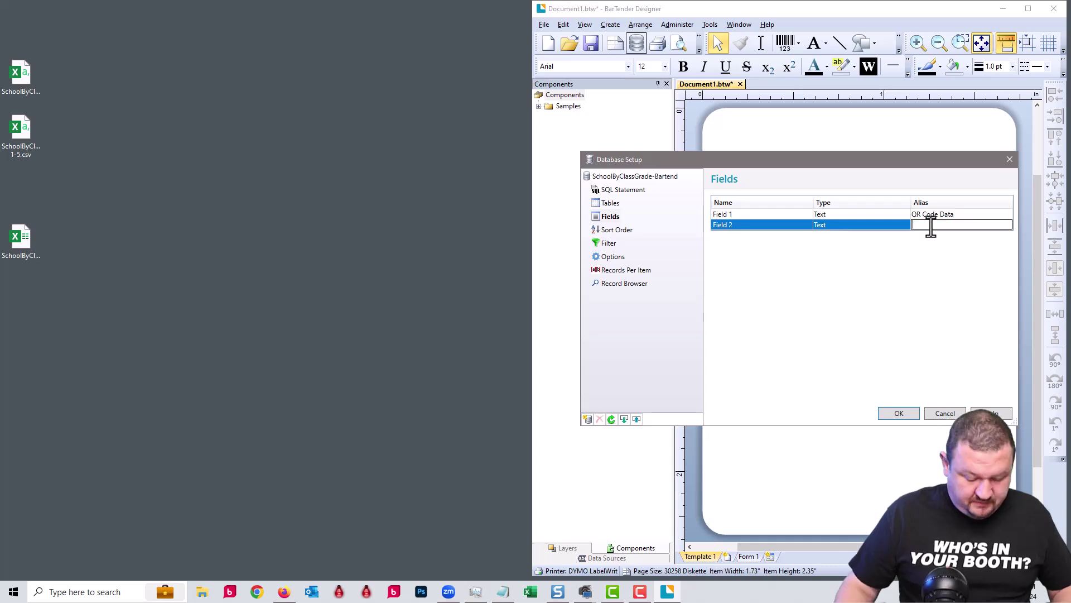
text(Name)
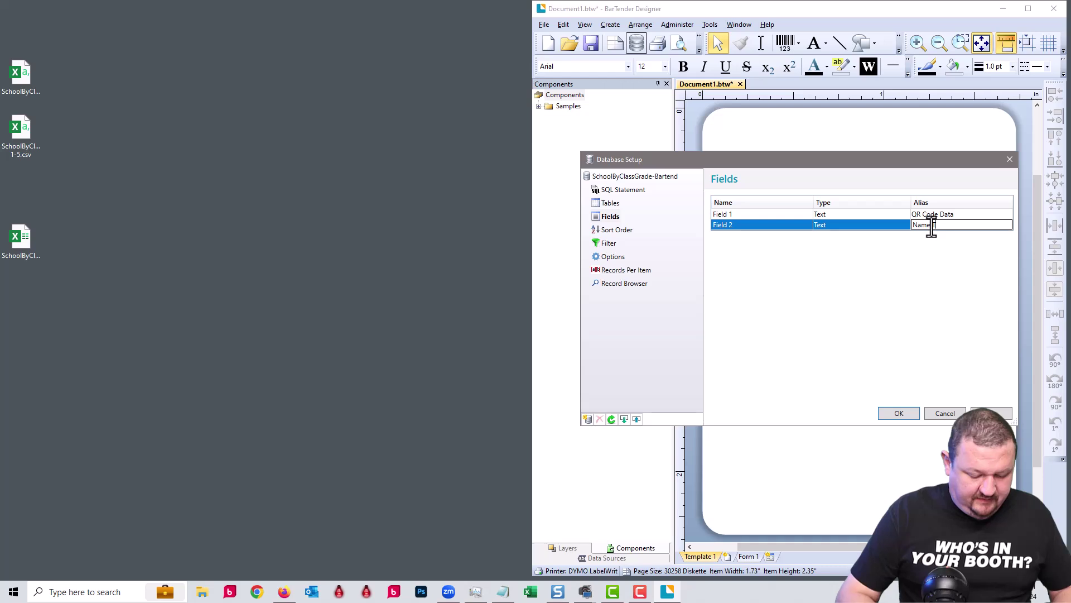
text( Text)
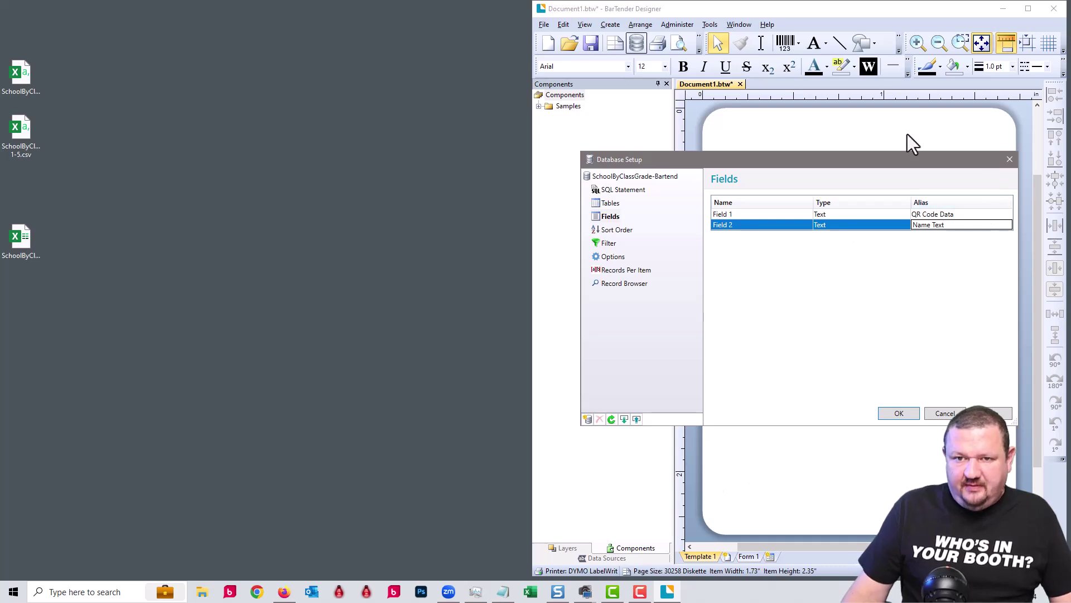
click(896, 413)
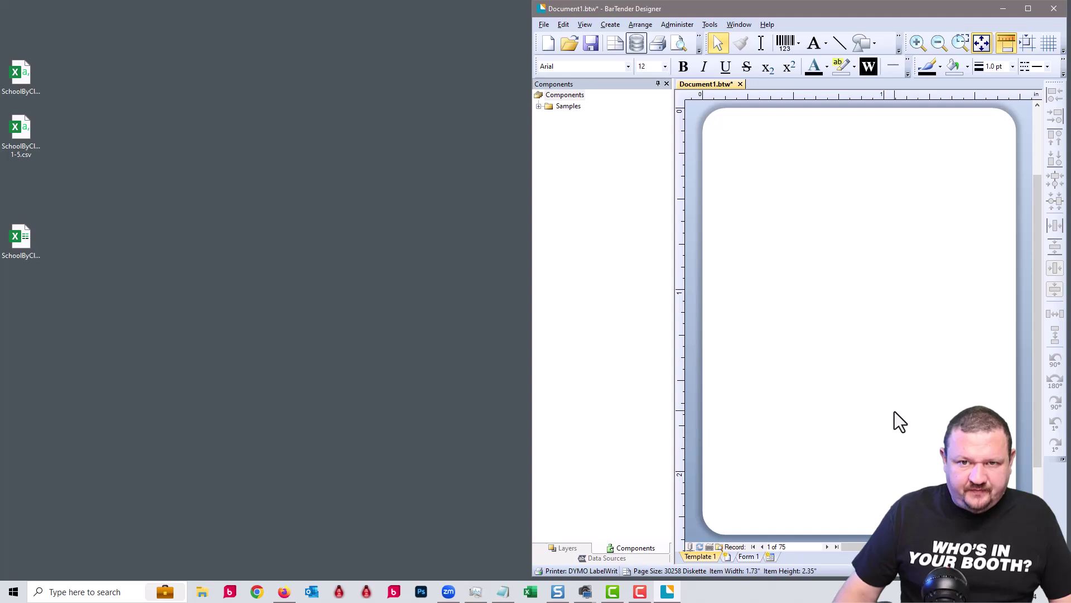
Place a QR Code barcode on the template, enlarge it to nearly the label's width, and position it at about X 0.15 in, Y 0.25 in.
click(790, 44)
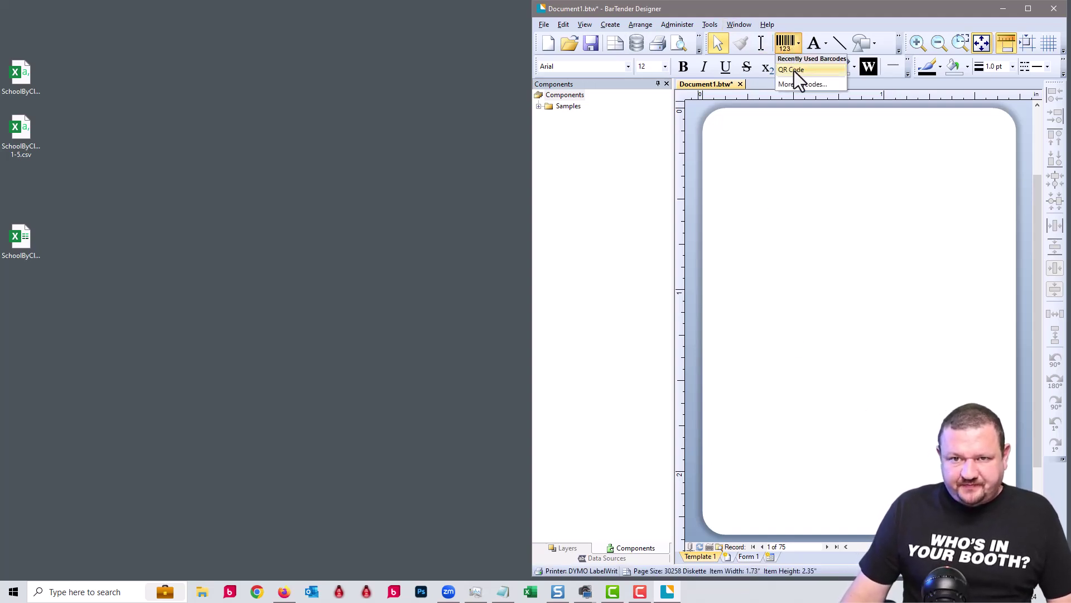
click(794, 72)
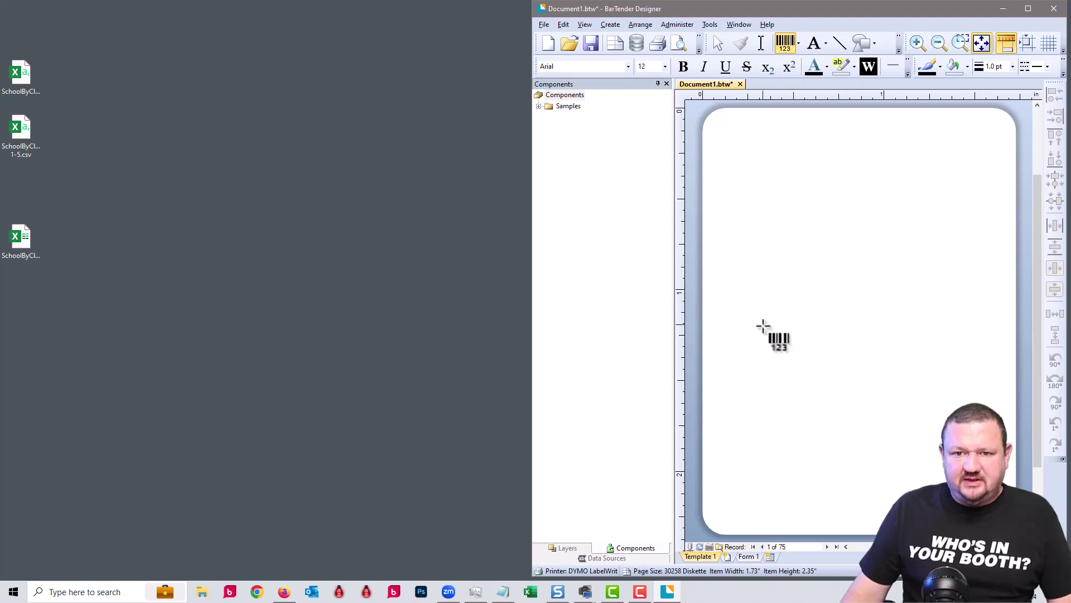
click(738, 153)
mouse_move(777, 210)
mouse_down()
mouse_move(889, 292)
mouse_move(795, 211)
mouse_up()
drag(864, 273, 1007, 412)
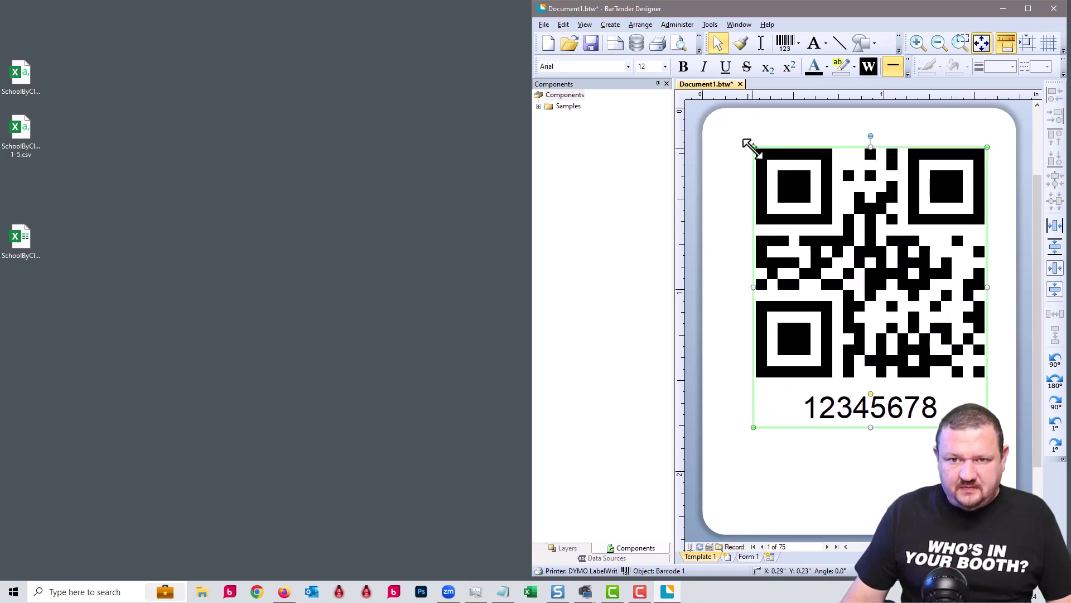
drag(748, 144, 725, 118)
drag(815, 174, 821, 208)
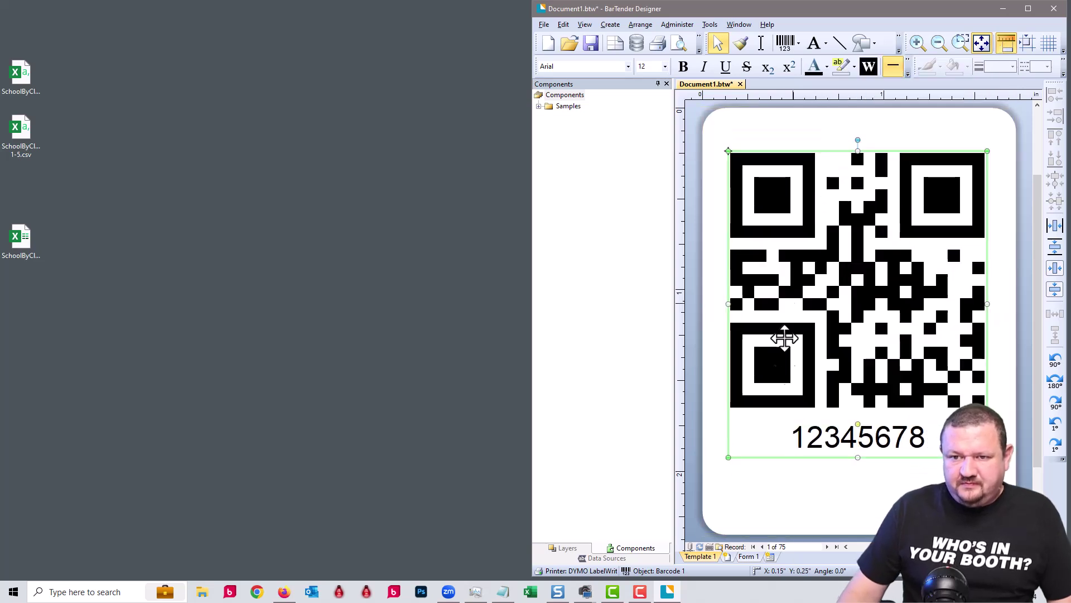
Set the QR code's human readable text visibility to None.
double_click(833, 366)
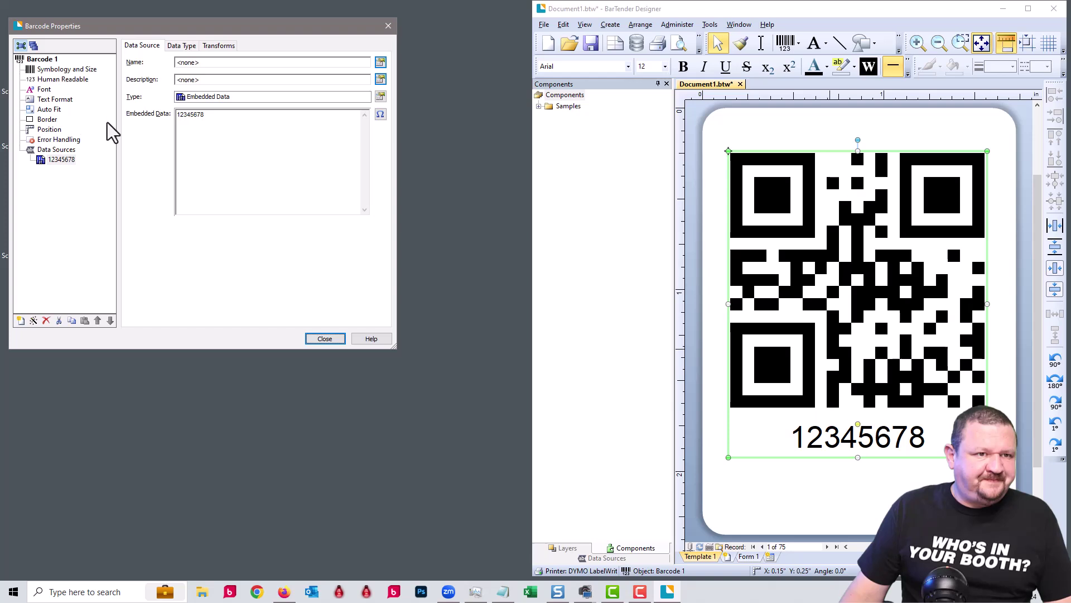
click(51, 80)
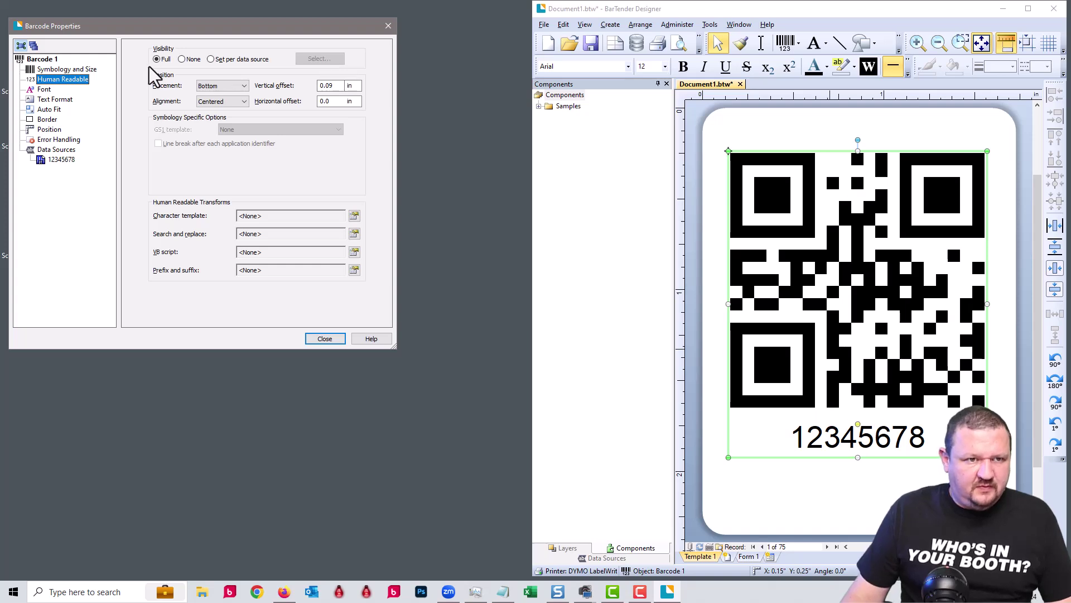
click(182, 59)
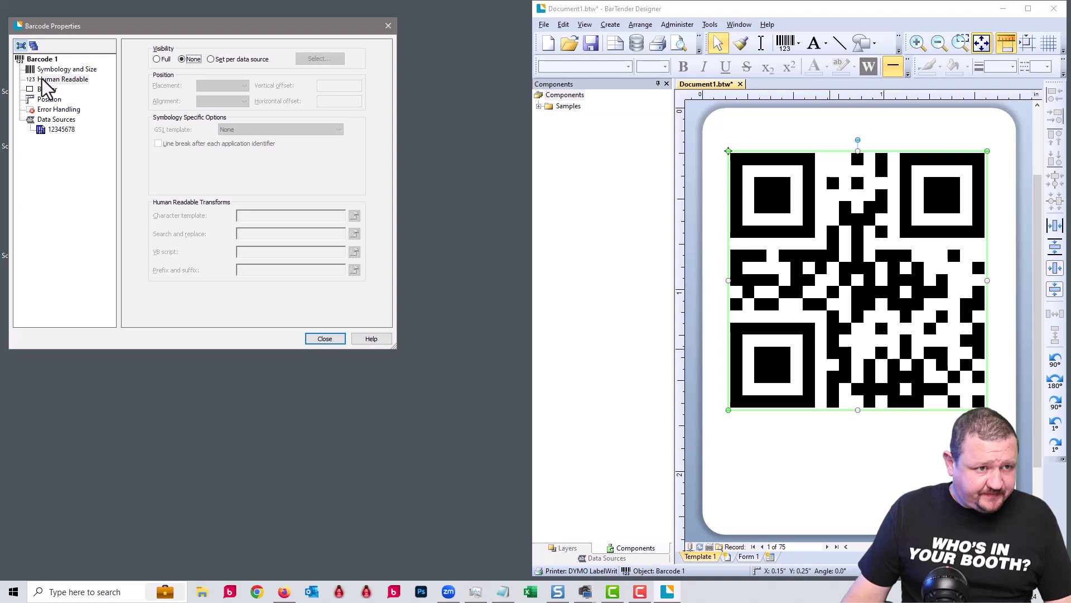
Change the QR code's data source type to Database Field and link it to the QR Code Data field.
click(59, 120)
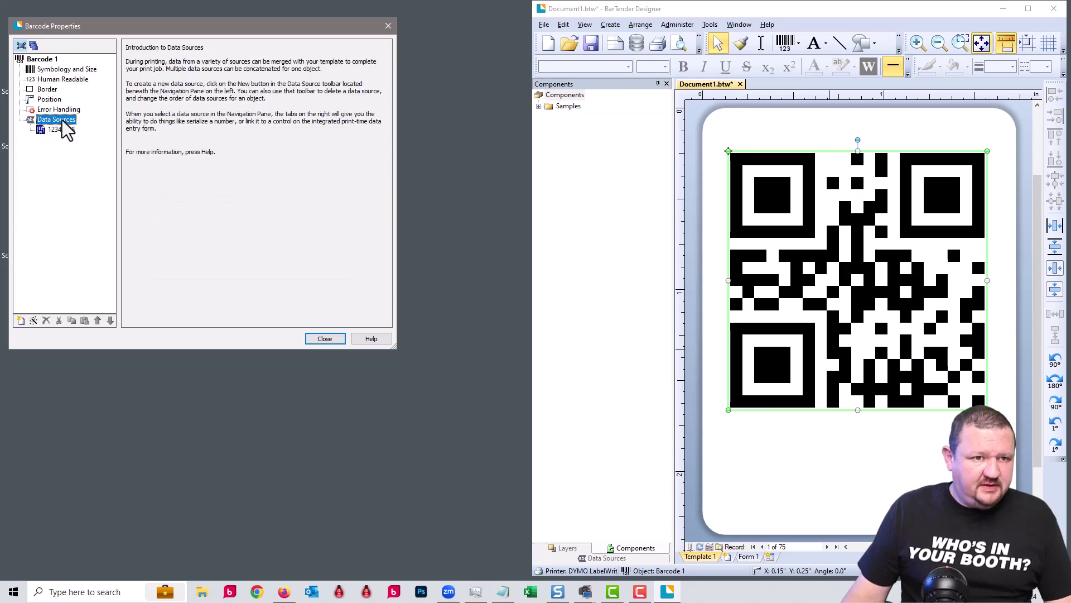
click(61, 130)
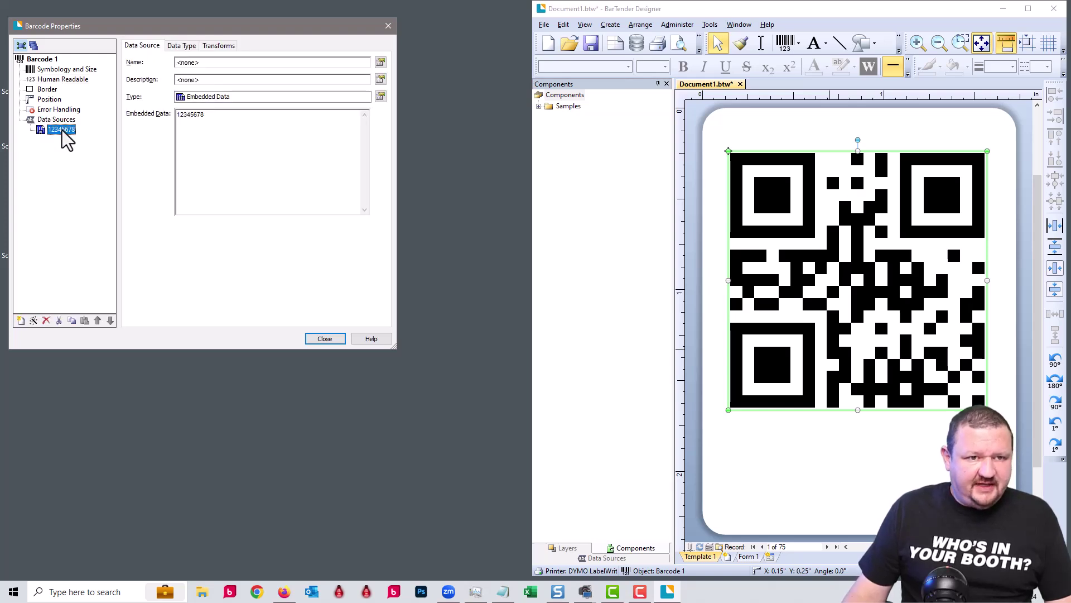
click(377, 99)
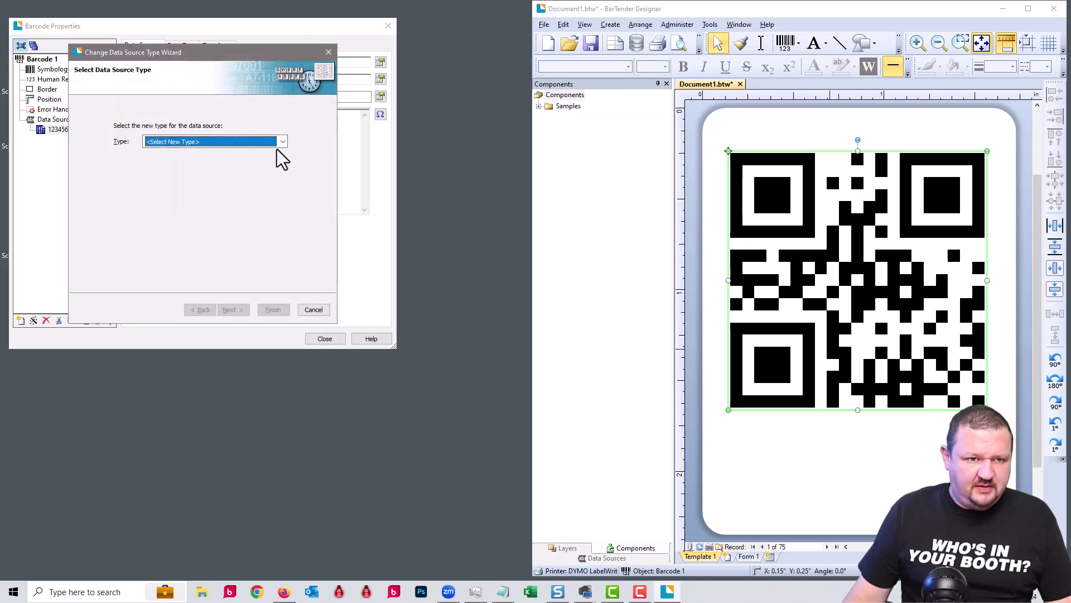
click(283, 141)
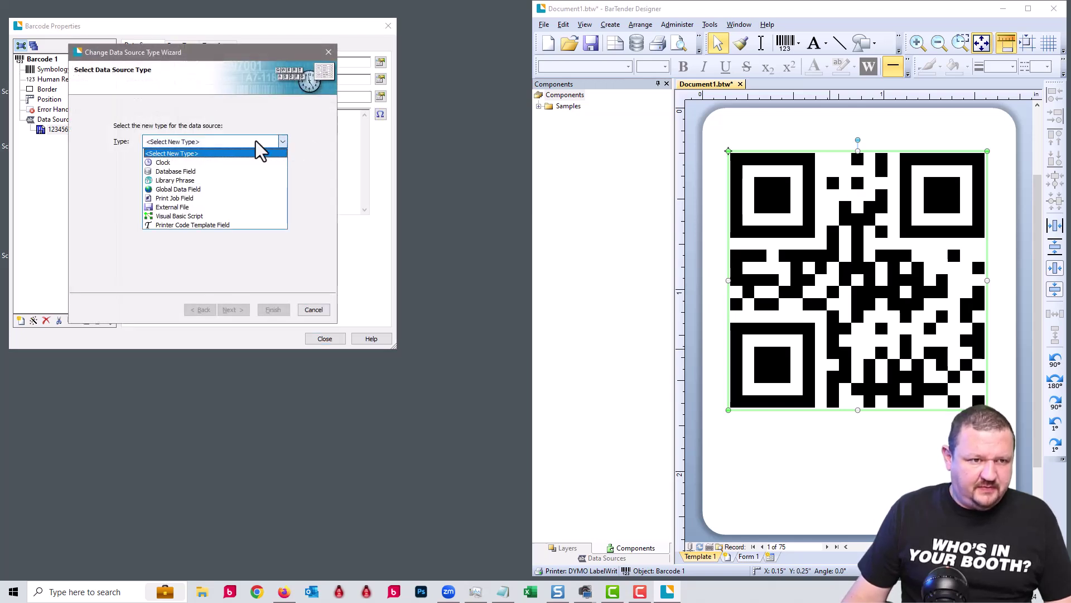
click(177, 172)
click(234, 307)
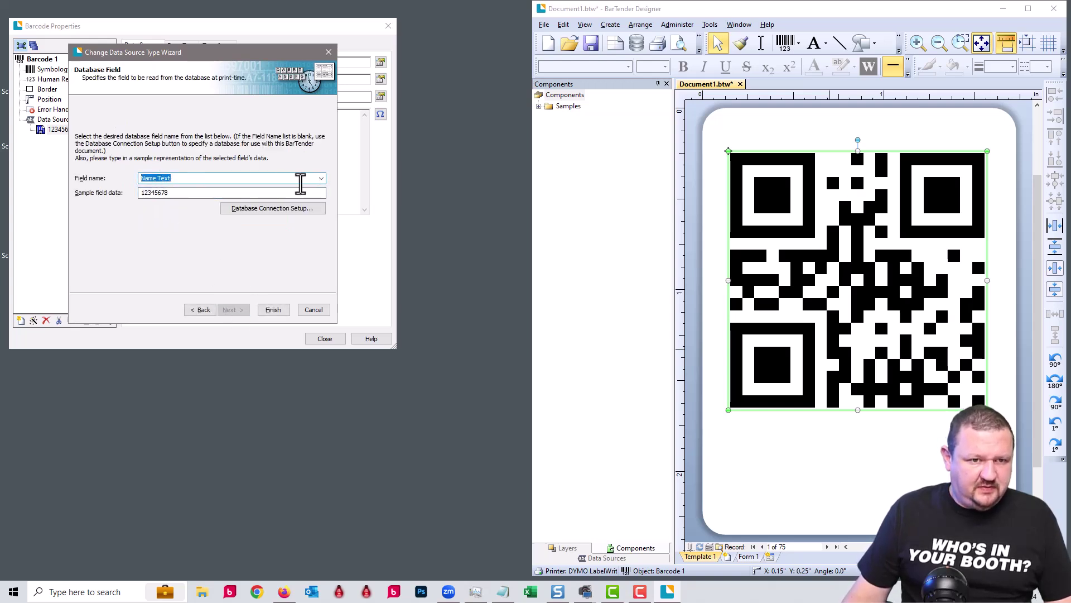
click(323, 179)
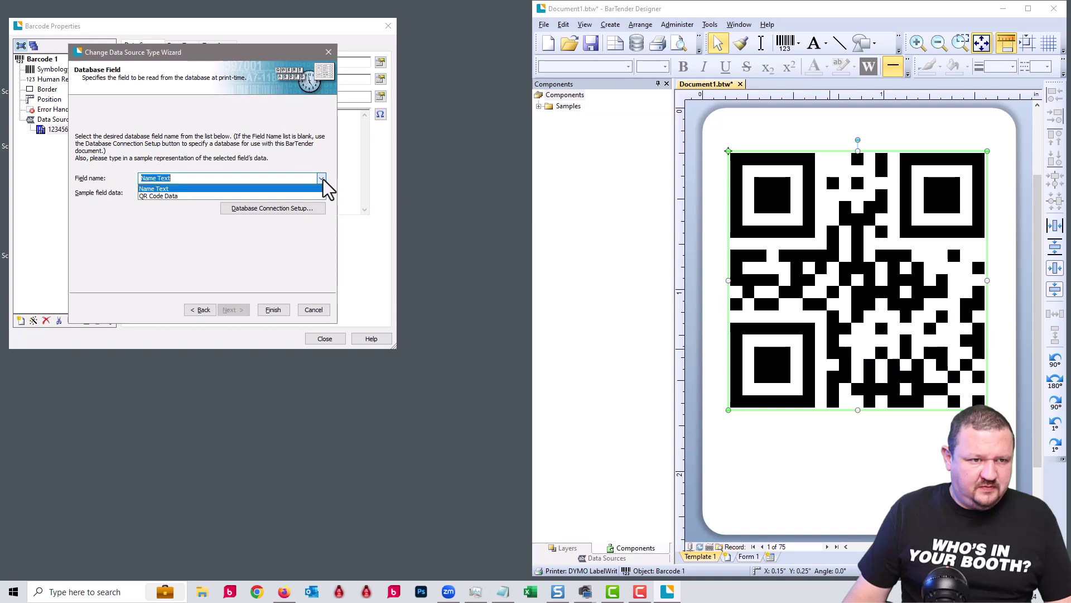
click(181, 197)
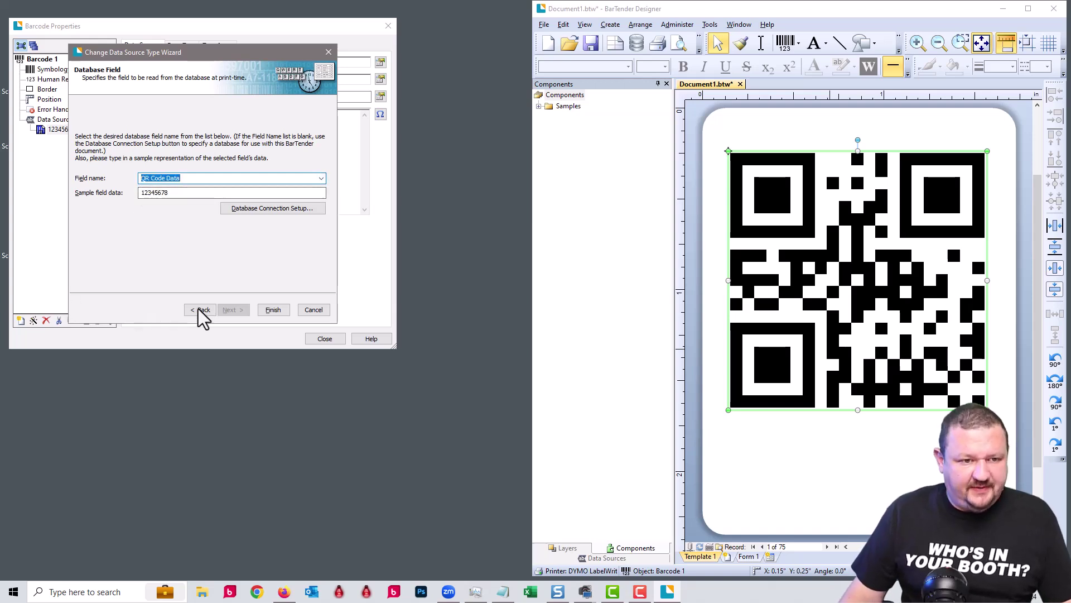
click(273, 310)
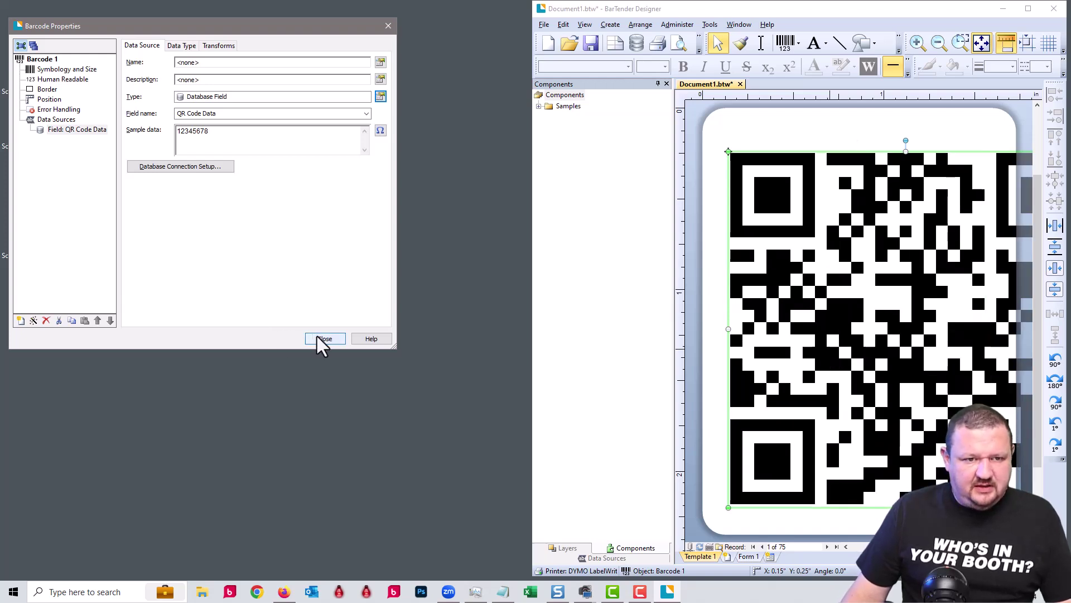
click(319, 339)
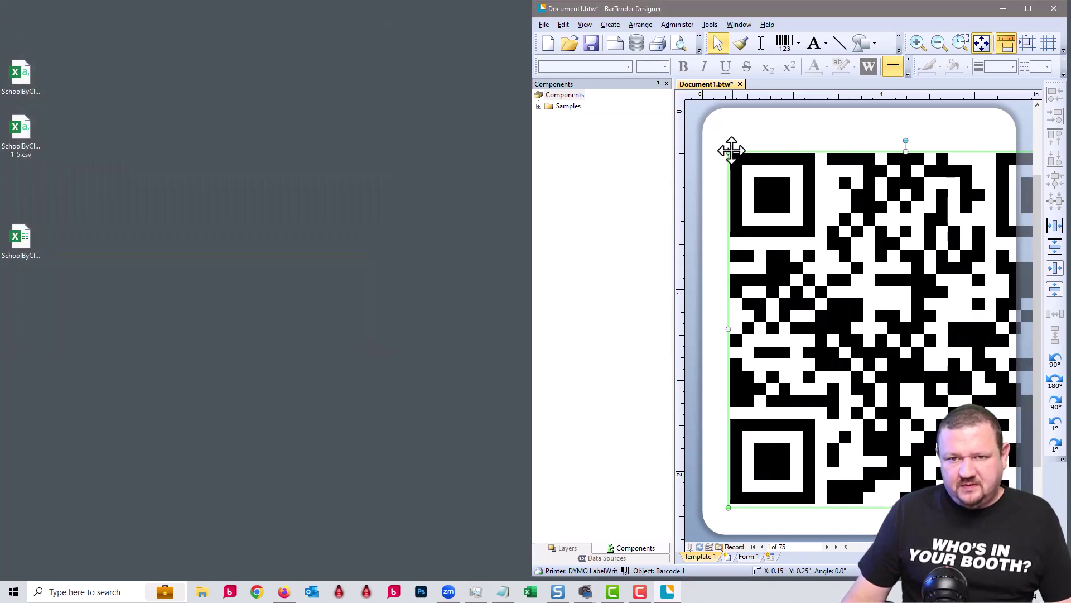
Resize the QR code to nearly the label's width again and position it at about X 0.14 in, Y 0.19 in.
drag(723, 146, 885, 251)
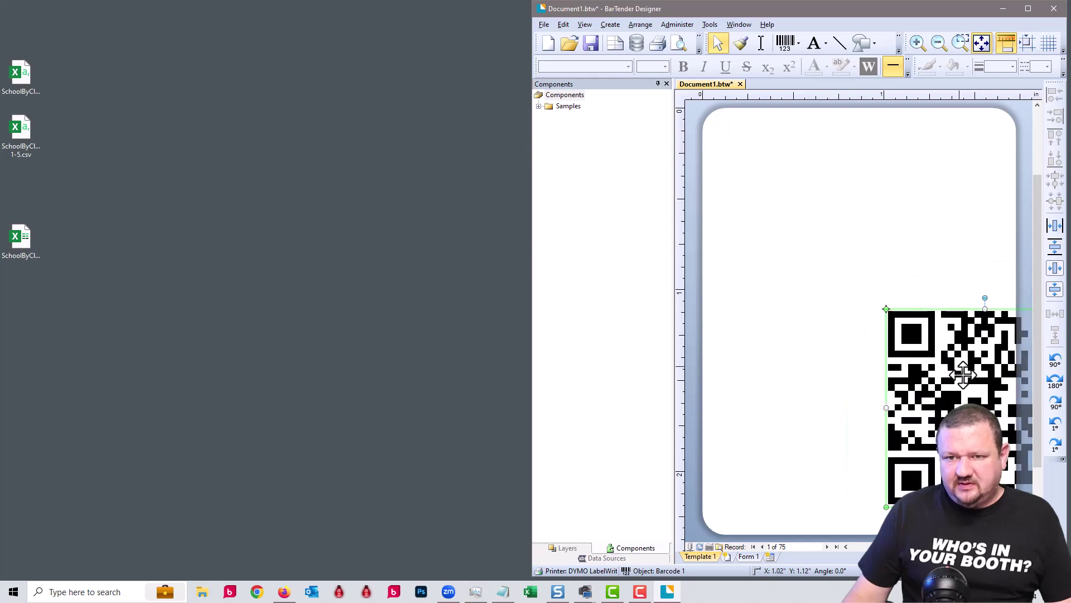
drag(962, 373, 794, 185)
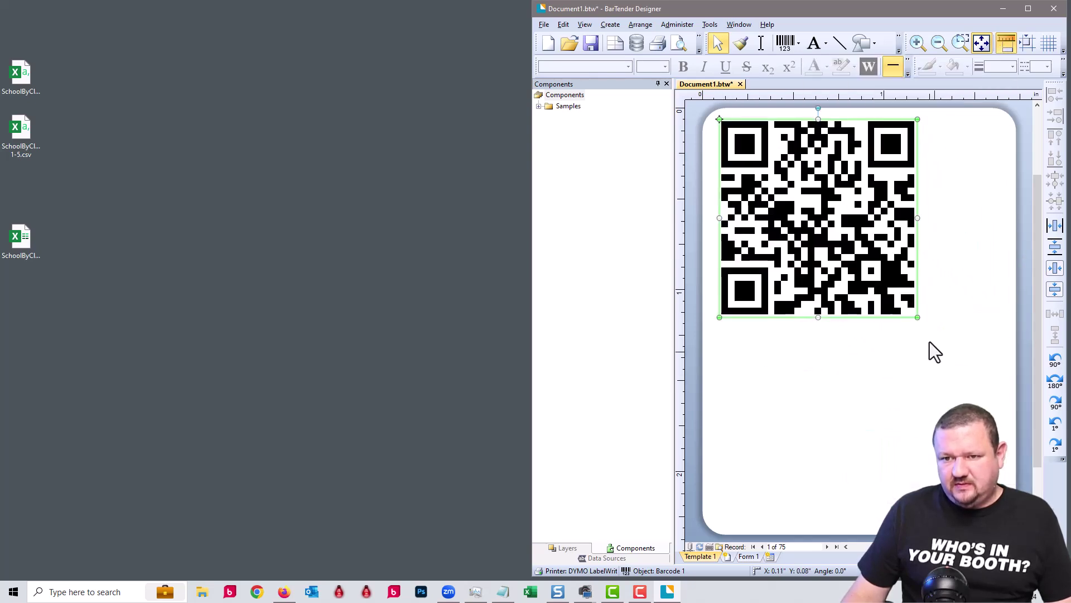
drag(918, 317, 982, 373)
drag(856, 246, 868, 277)
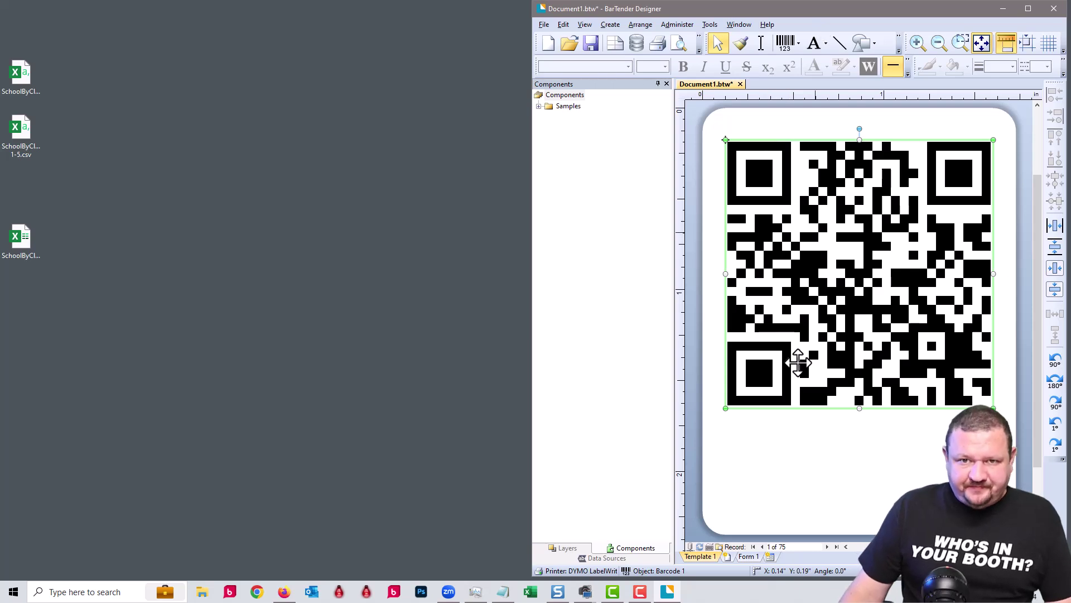
click(796, 516)
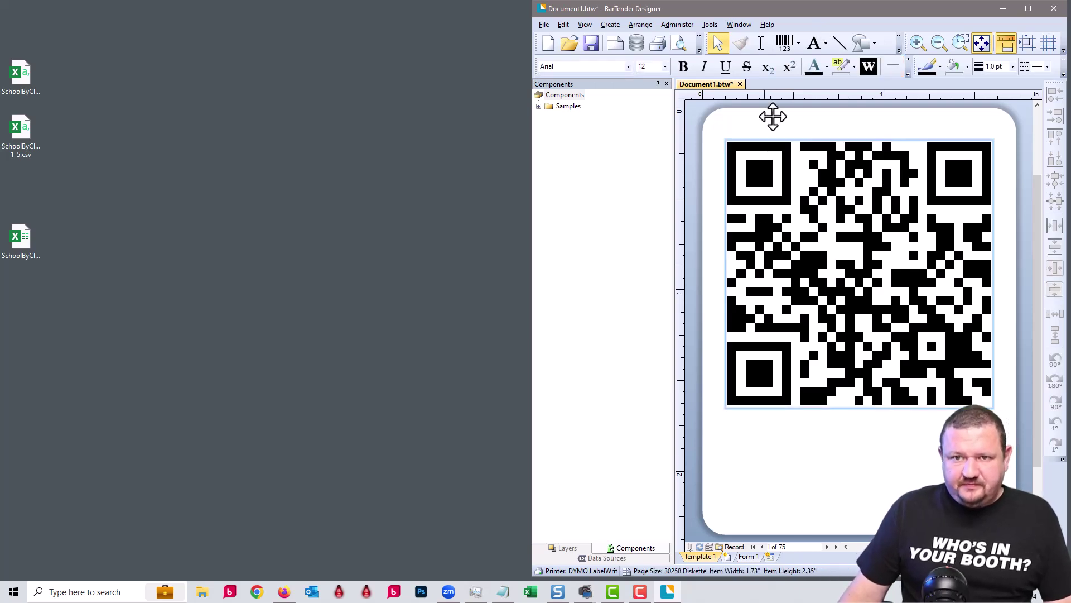
Place a normal text object below the QR code at about X 0.86 in, Y 1.94 in.
click(818, 47)
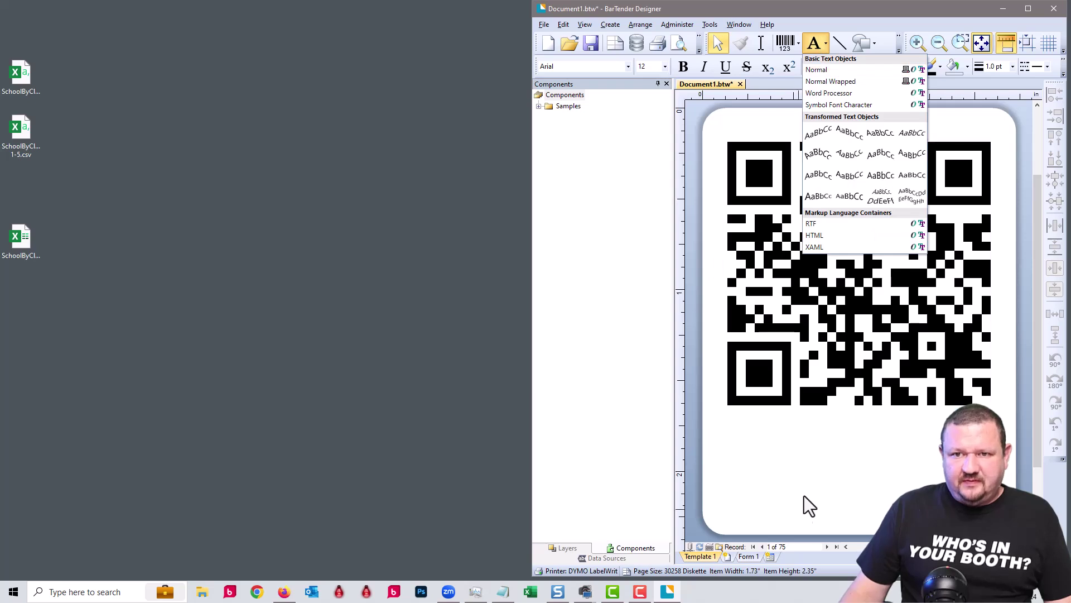
click(822, 70)
click(729, 449)
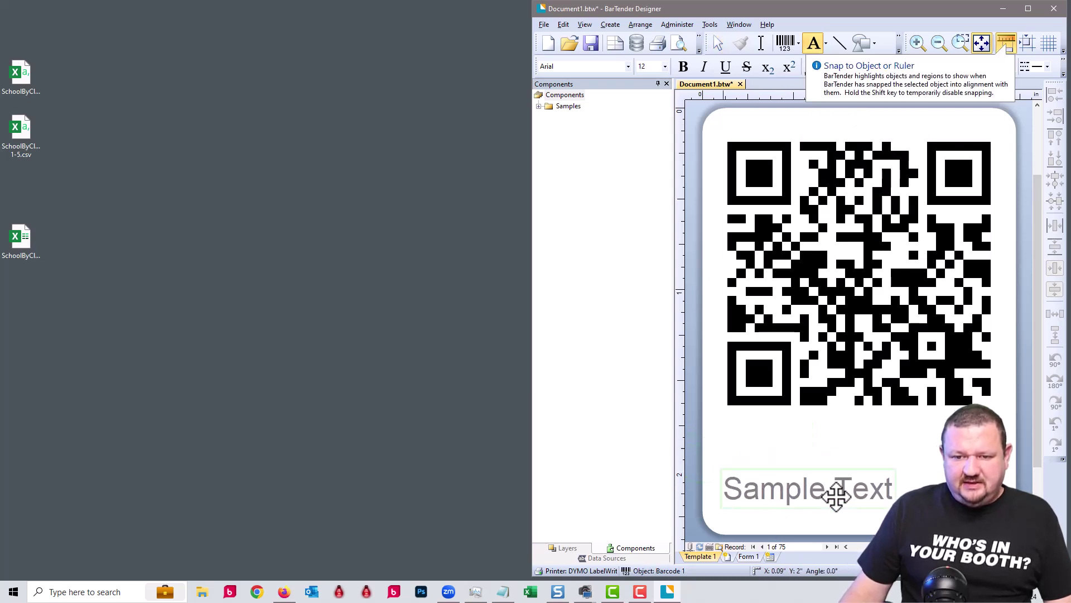
drag(832, 492, 857, 480)
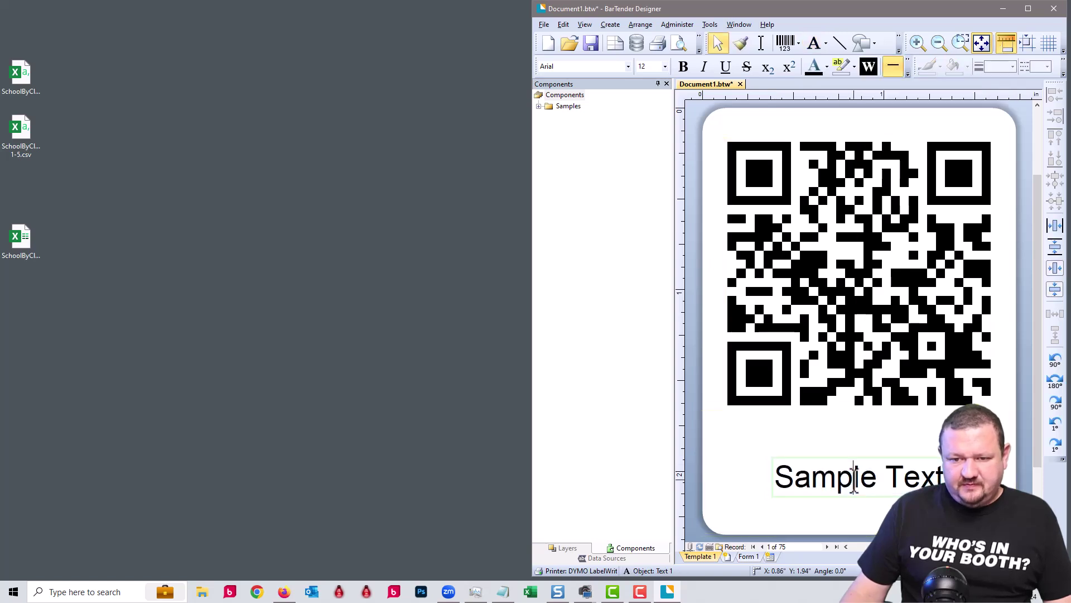
double_click(856, 480)
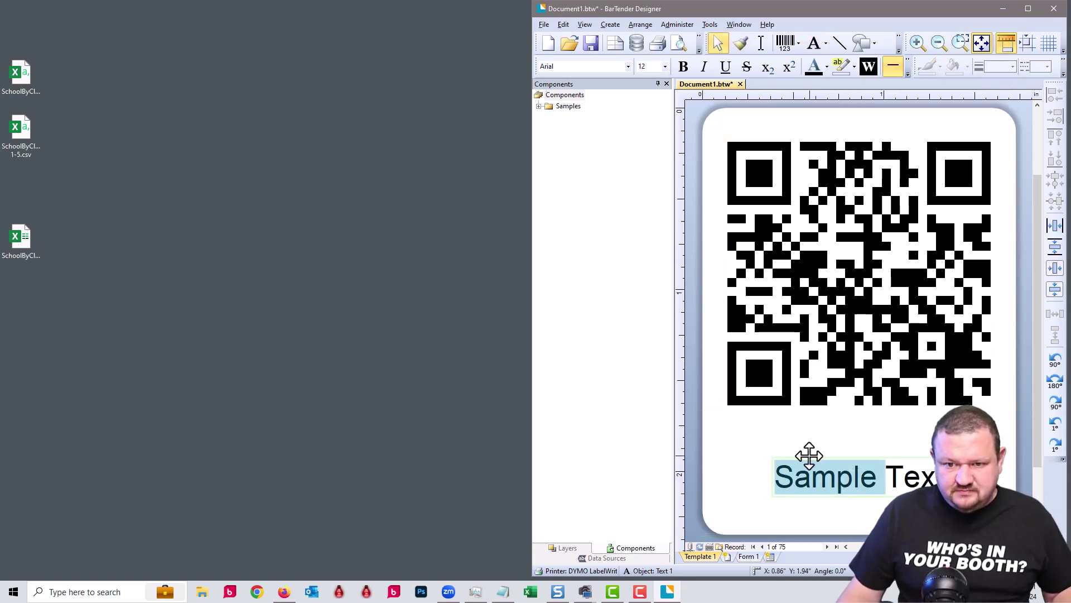
Change the text object's data source type to Database Field and link it to the Name Text field.
double_click(858, 454)
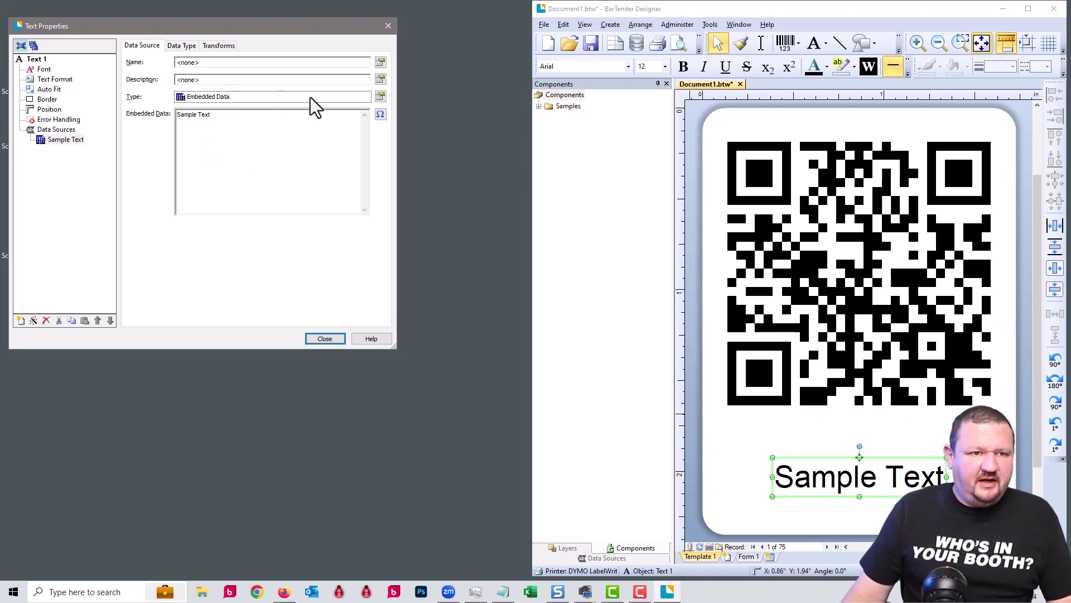
click(381, 97)
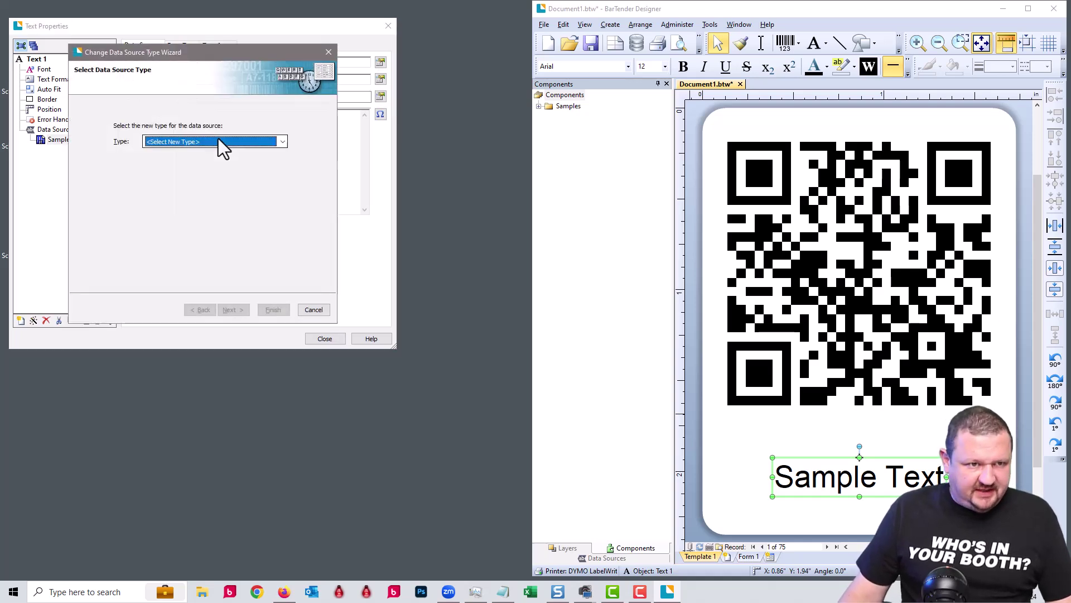
click(217, 140)
click(154, 172)
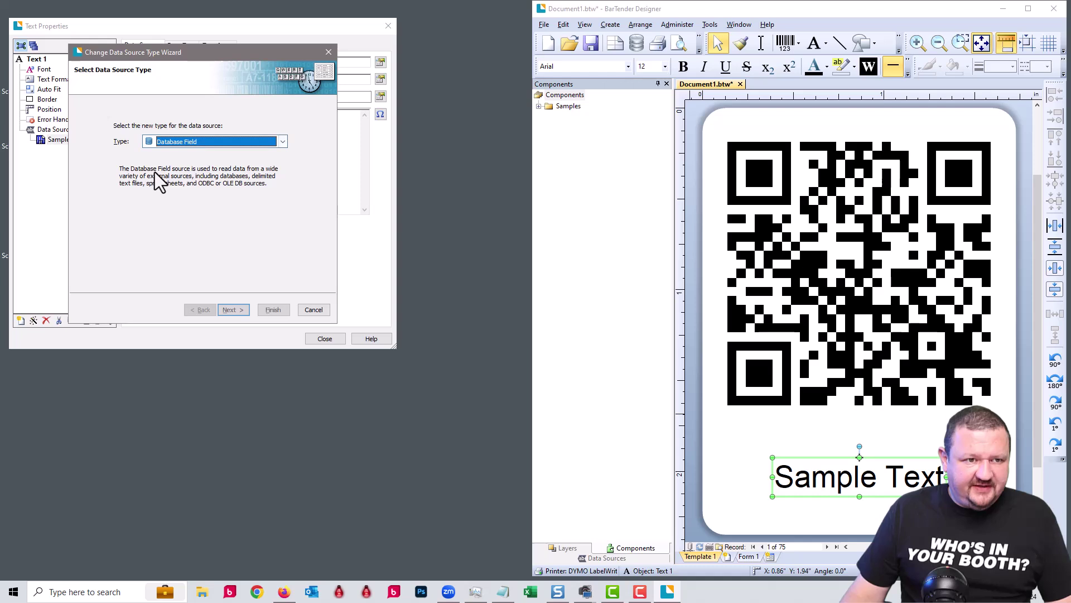
click(242, 309)
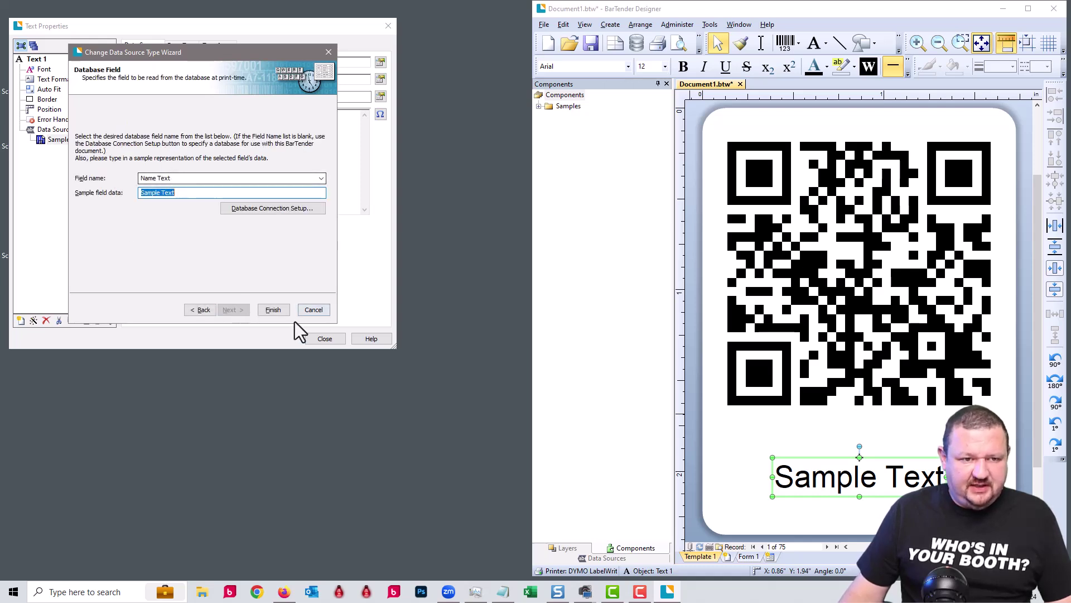
click(278, 309)
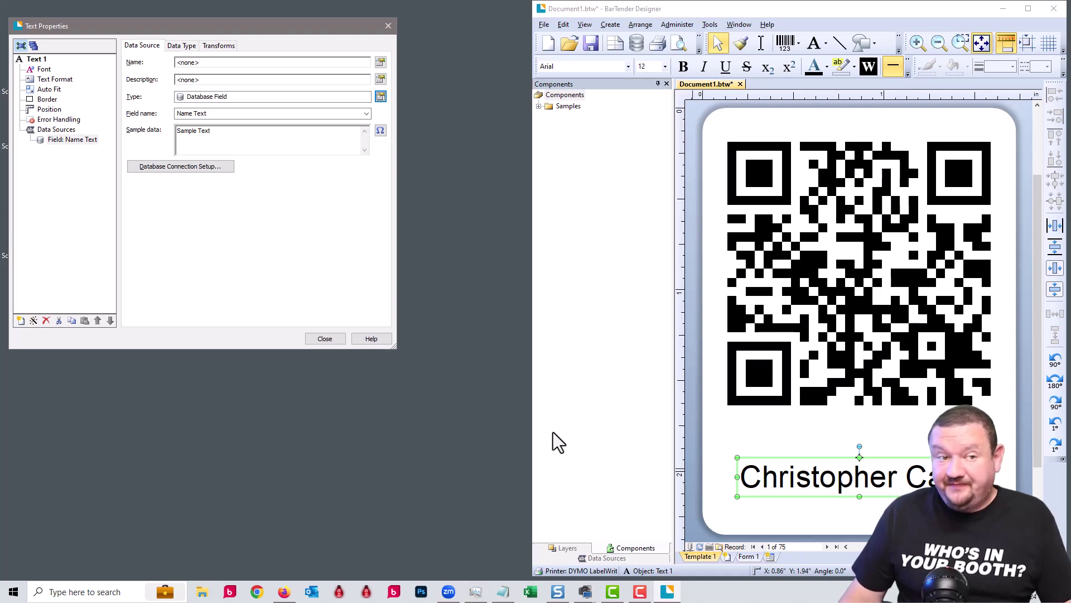
click(324, 338)
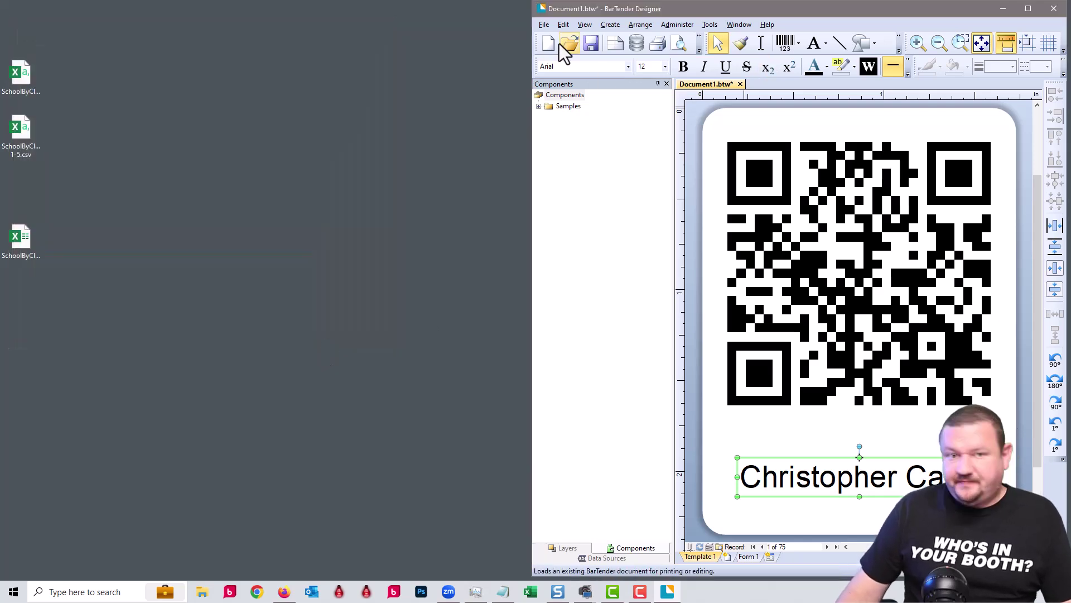
Open the print preview of the labels and page forward through the records to page 8.
click(658, 48)
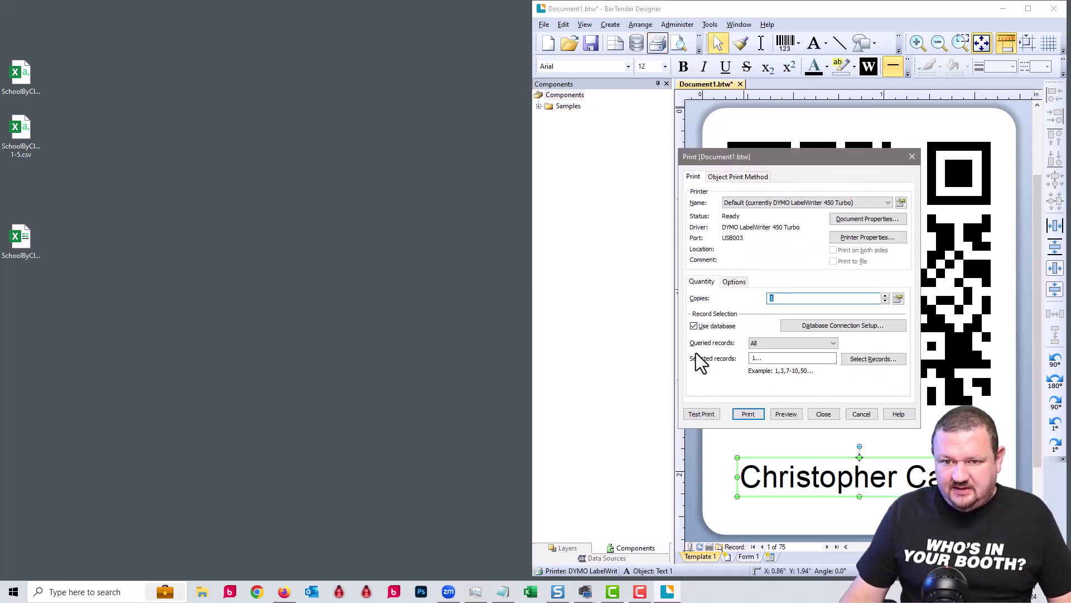
click(788, 417)
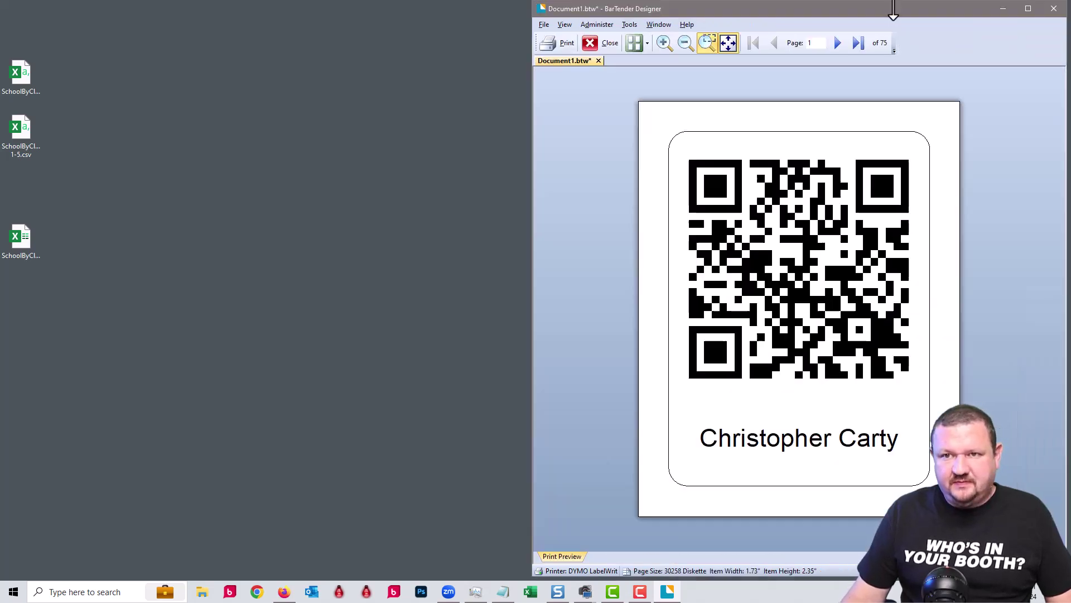
drag(876, 10, 662, 11)
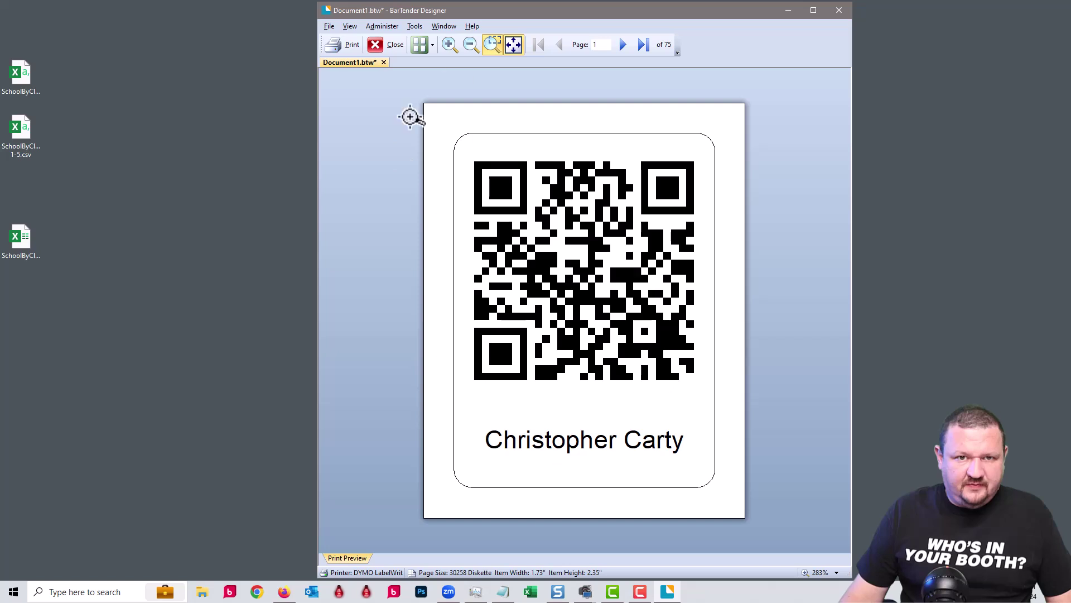
click(624, 45)
click(625, 45)
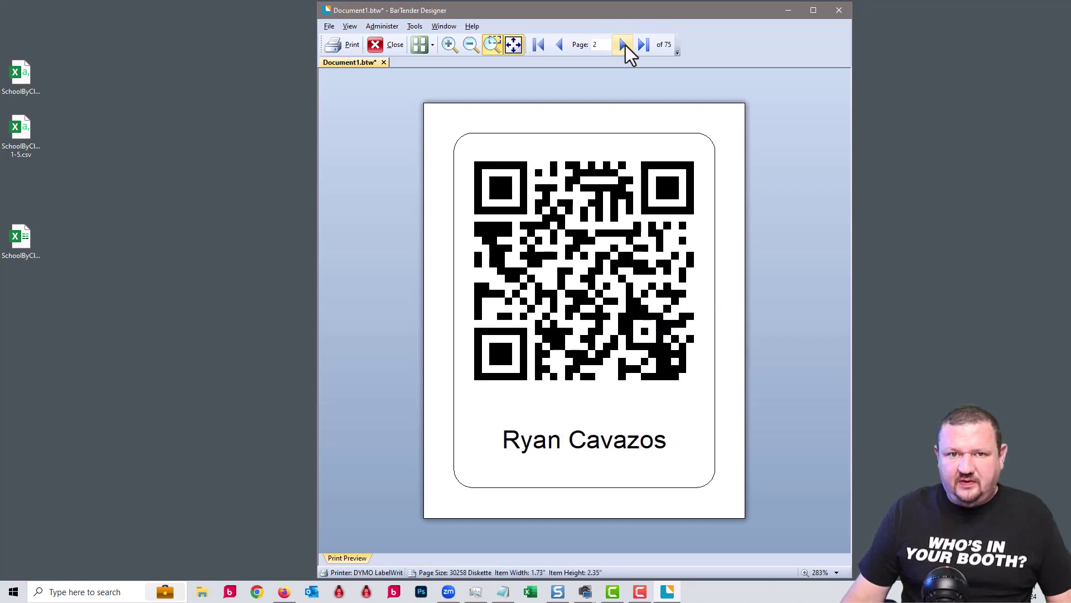
click(625, 45)
click(625, 45)
click(625, 46)
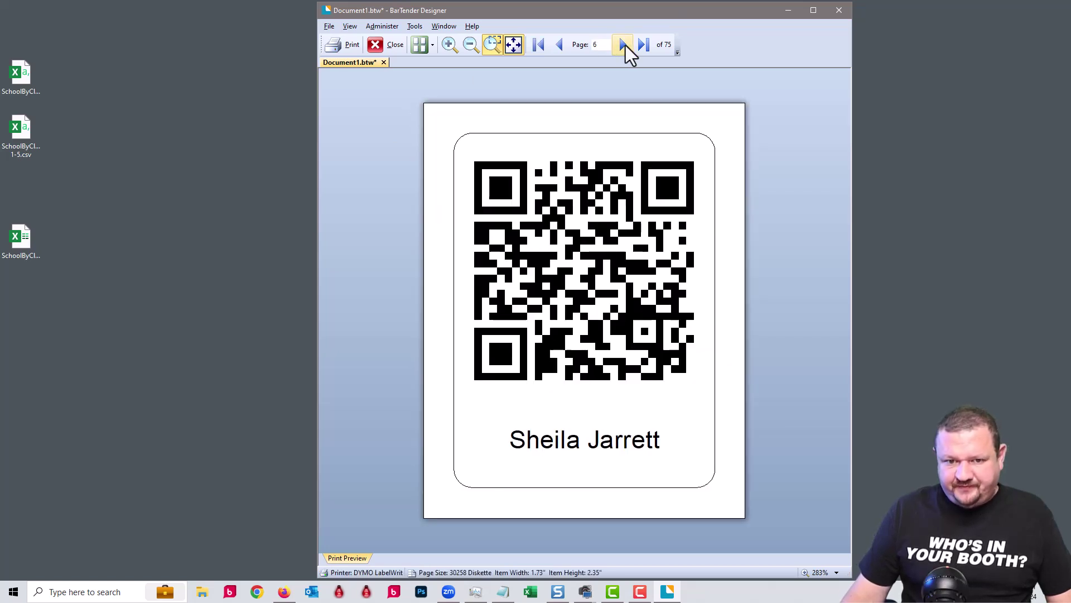
click(625, 45)
click(625, 45)
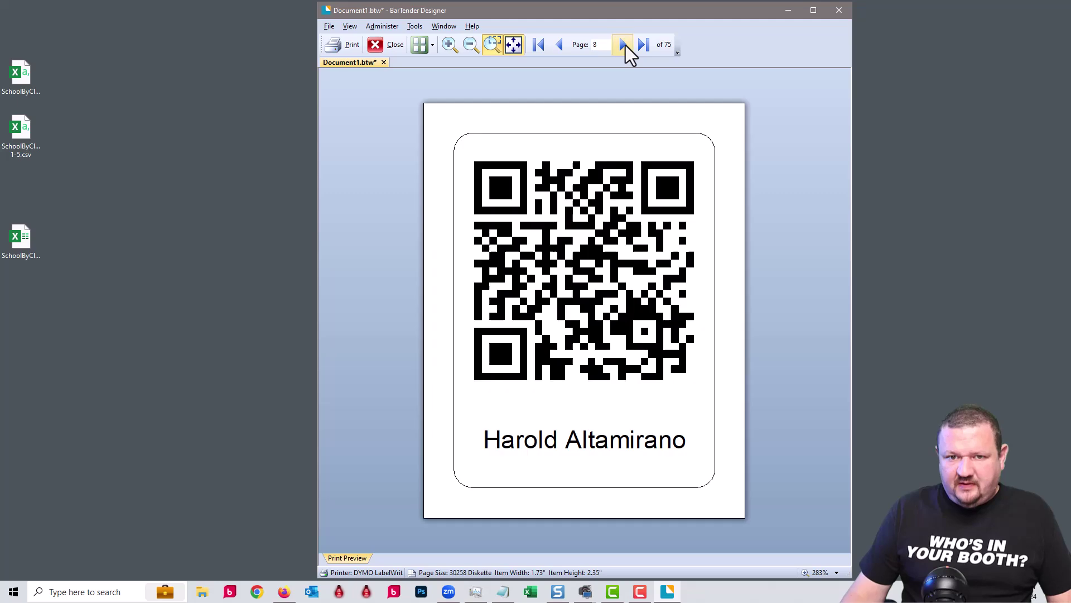
Print one copy of only the selected records 1-5 on the default DYMO LabelWriter 450 Turbo.
click(343, 45)
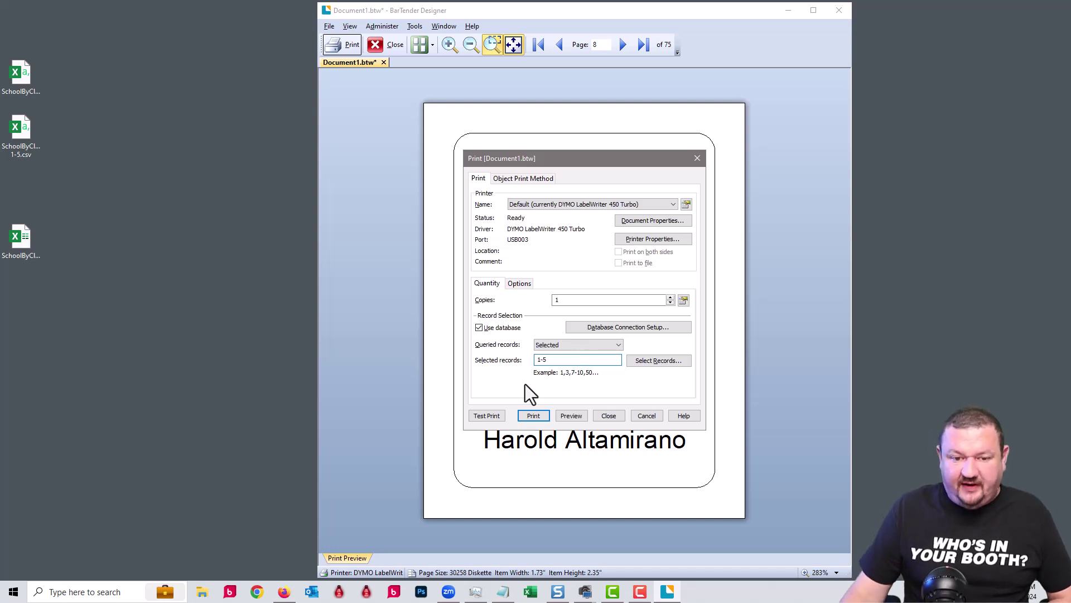
click(535, 419)
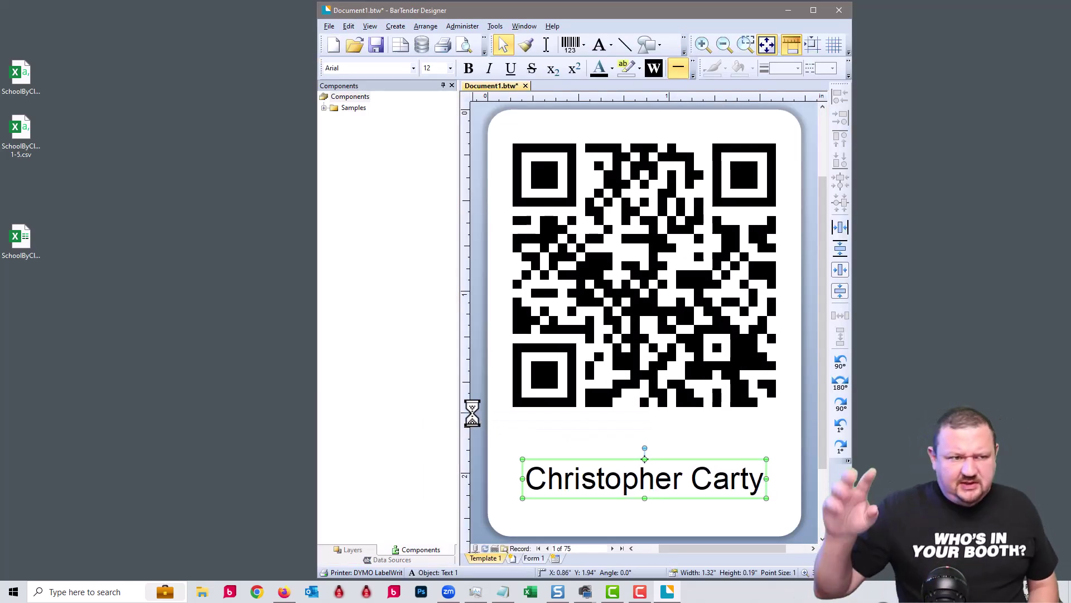
Switch to Darkroom Core Edition, start it, and open the photo library.
drag(62, 40, 9, 402)
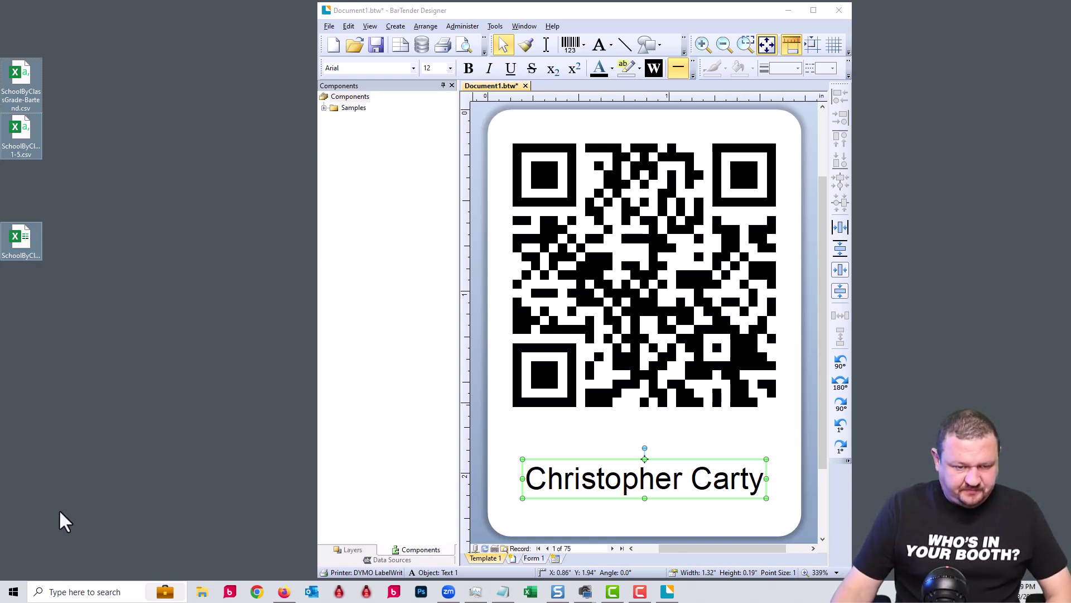
click(367, 593)
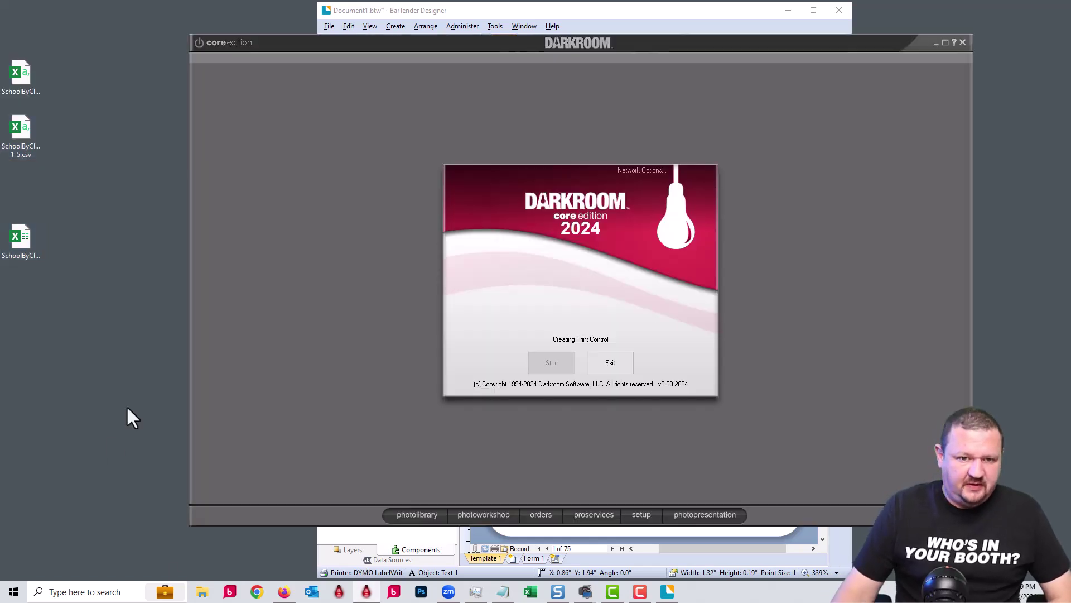
click(560, 369)
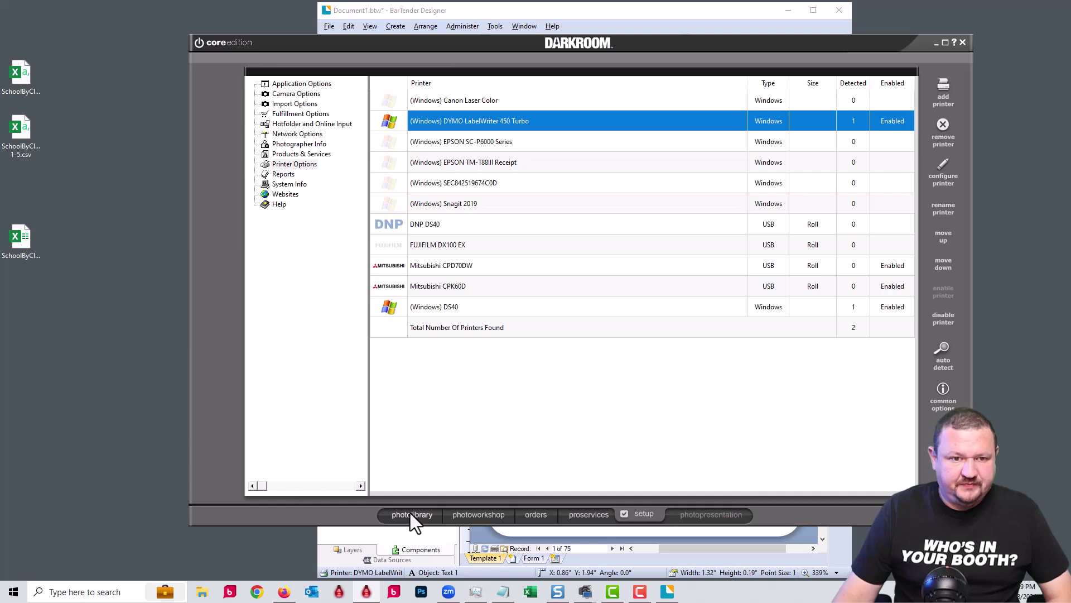
click(411, 514)
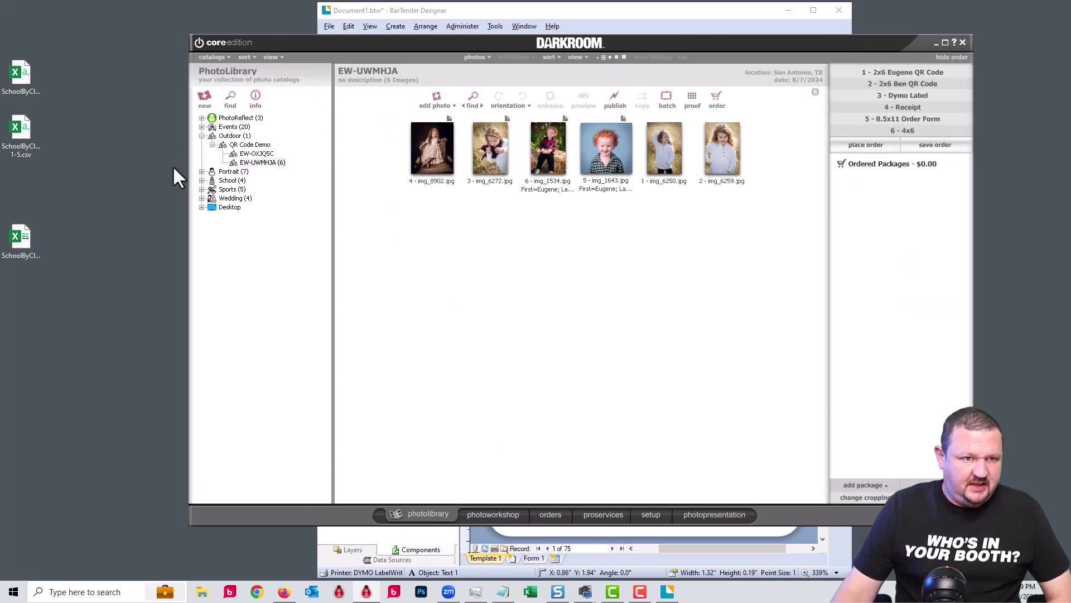
Create a new photo catalog named Demo School with the Outdoor Adventure type, and open it in the photo workshop.
click(206, 100)
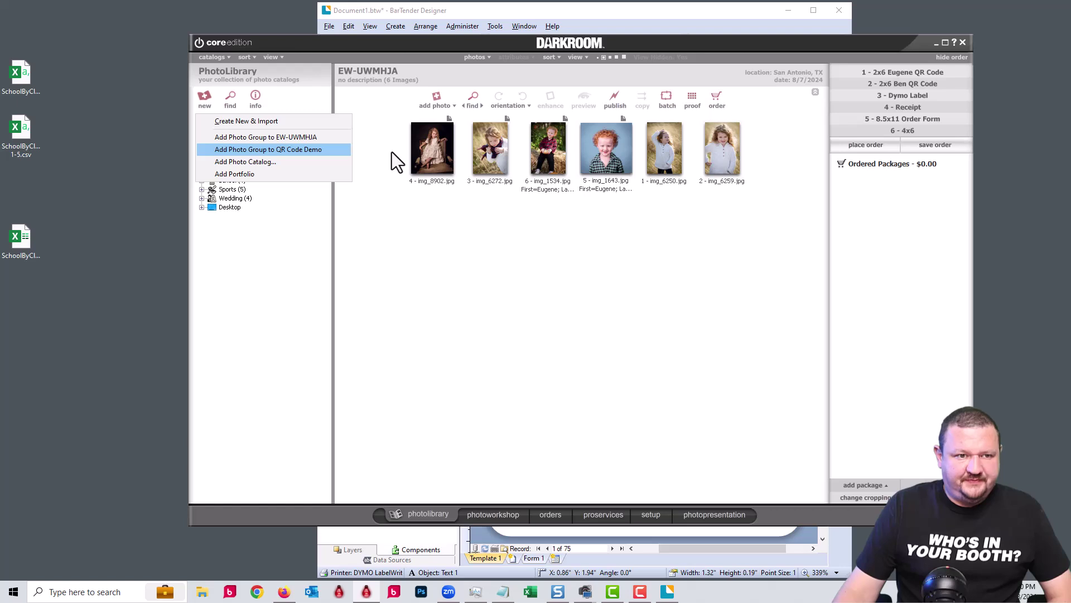
click(284, 160)
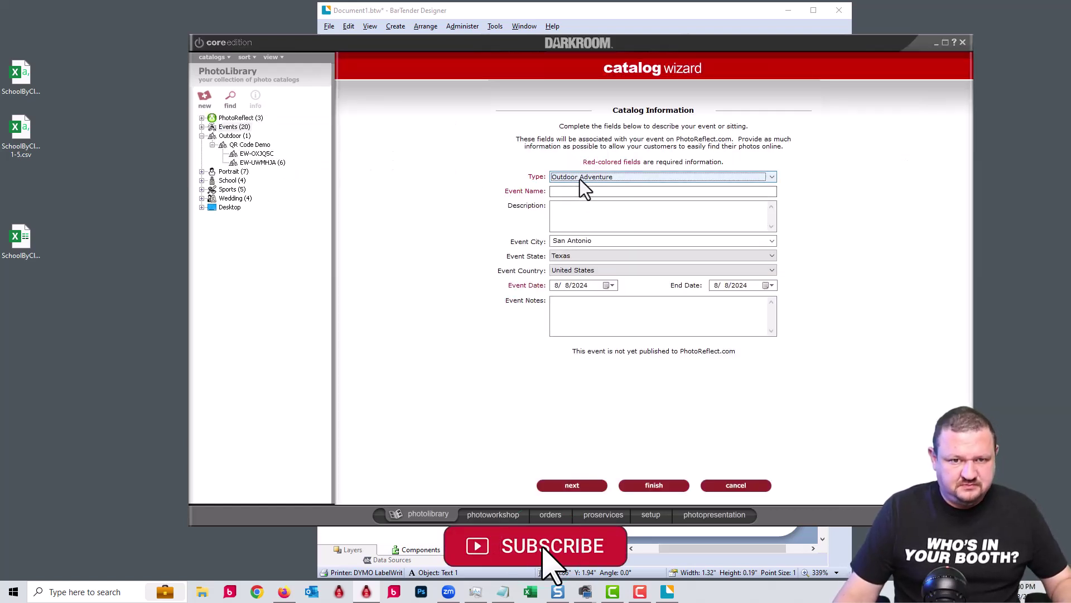
click(569, 191)
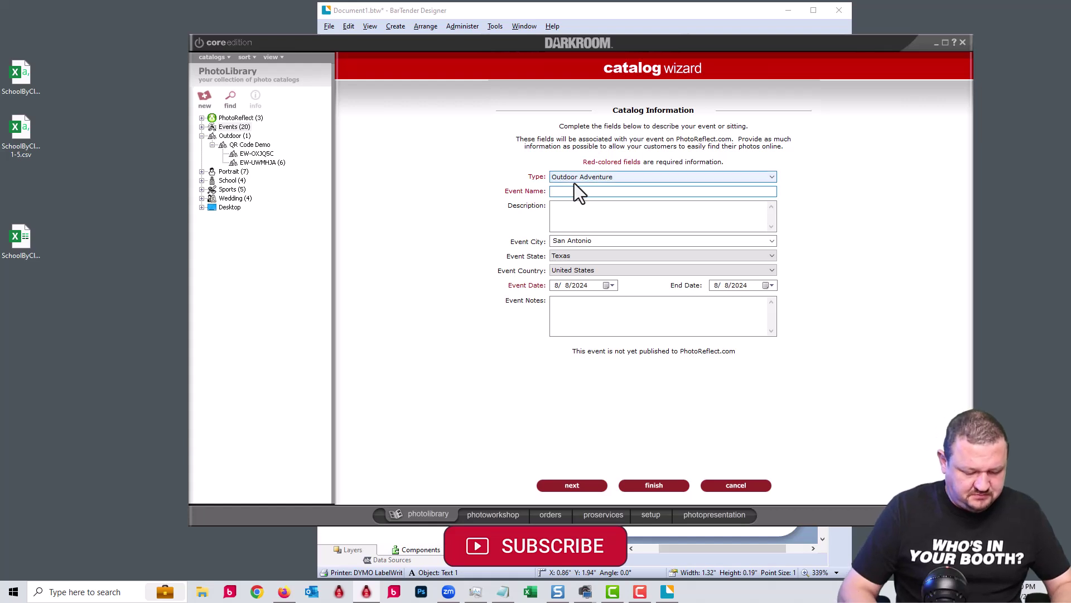
text(Demo)
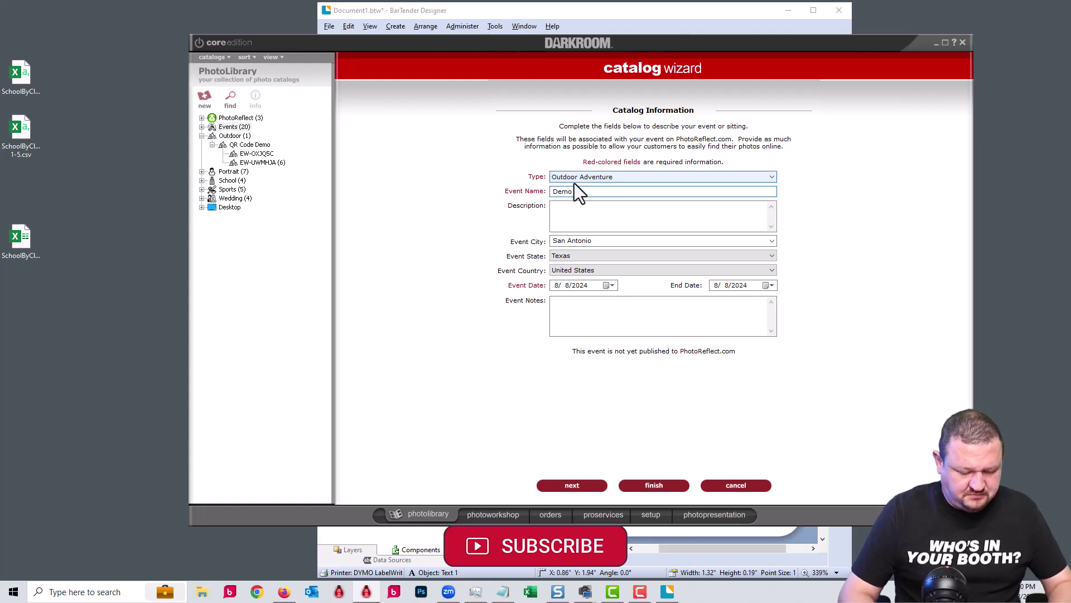
text( School)
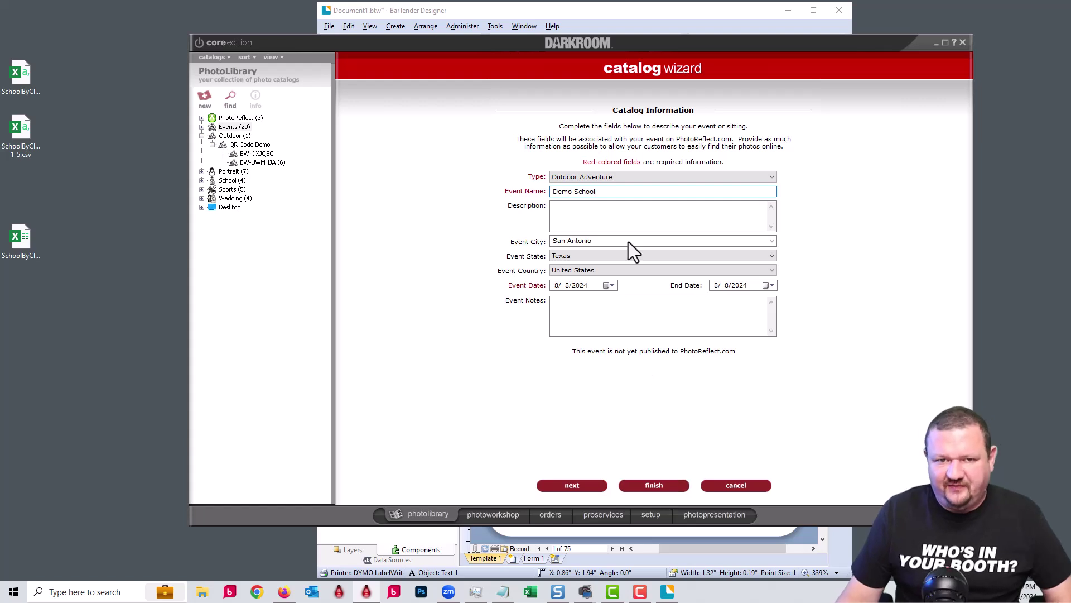
click(622, 175)
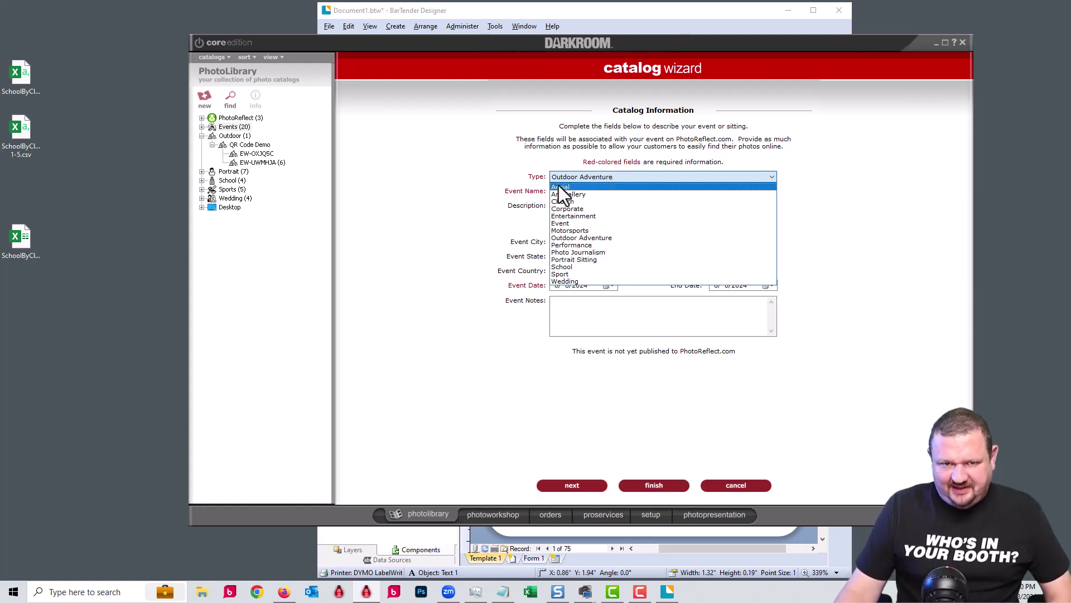
click(541, 385)
click(649, 485)
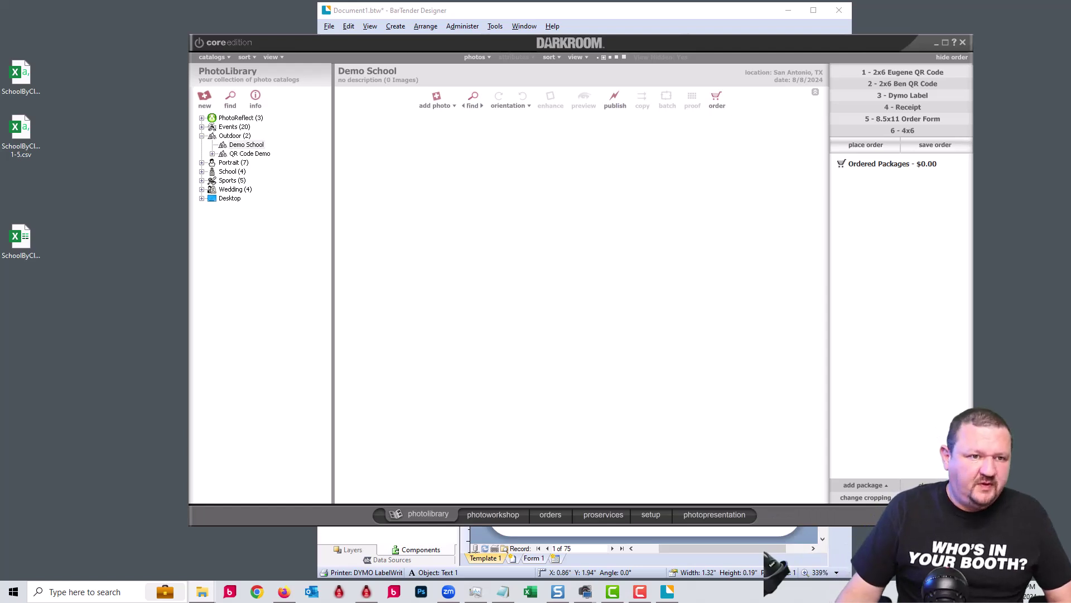
click(494, 515)
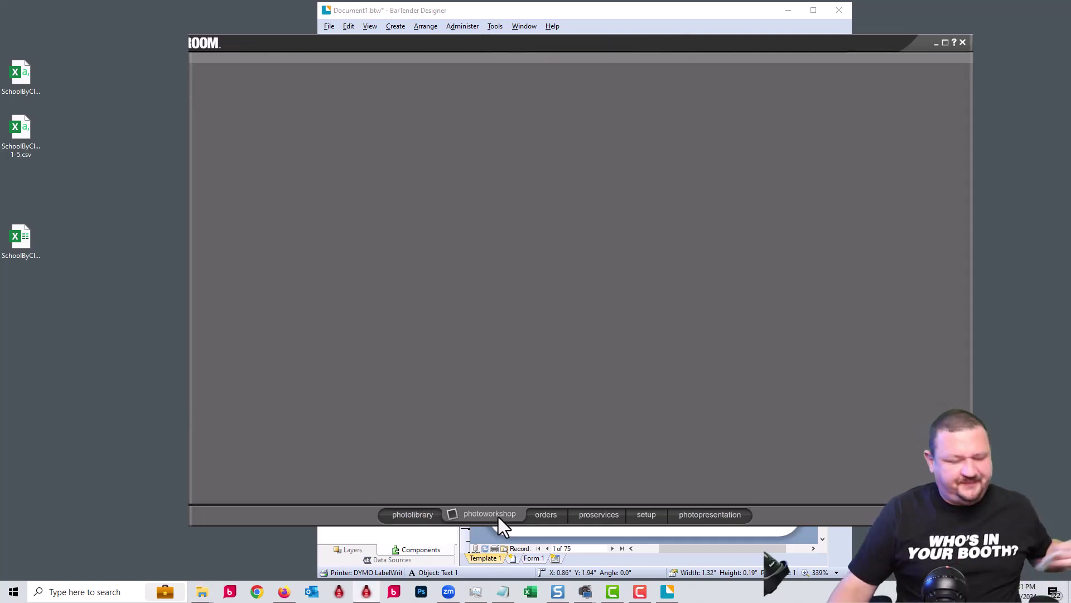
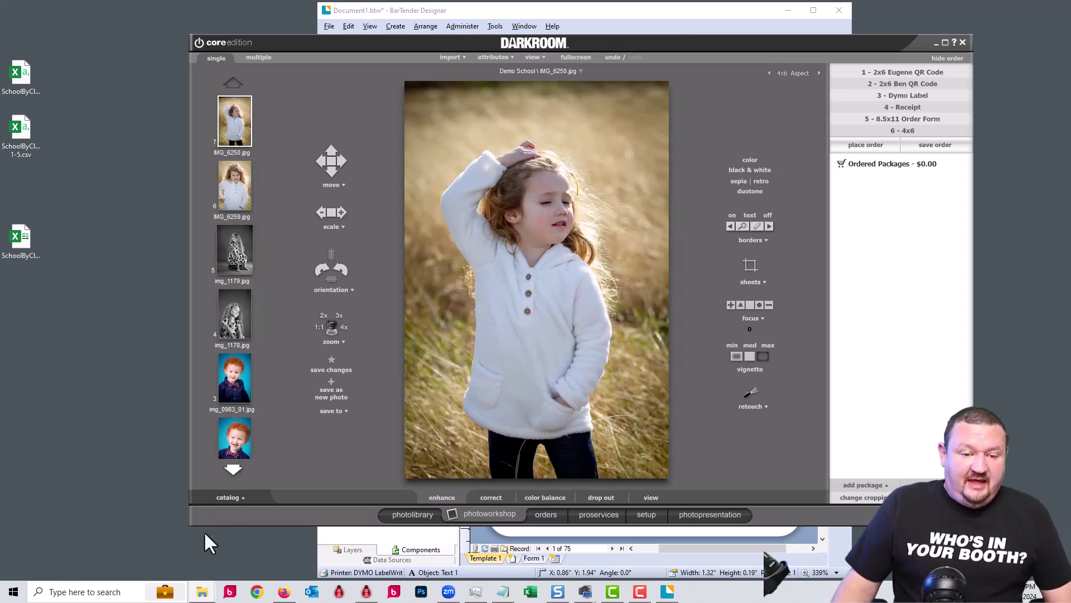
Return to the photo library and check the User Comment entry in the properties of img_6250.jpg.
click(418, 513)
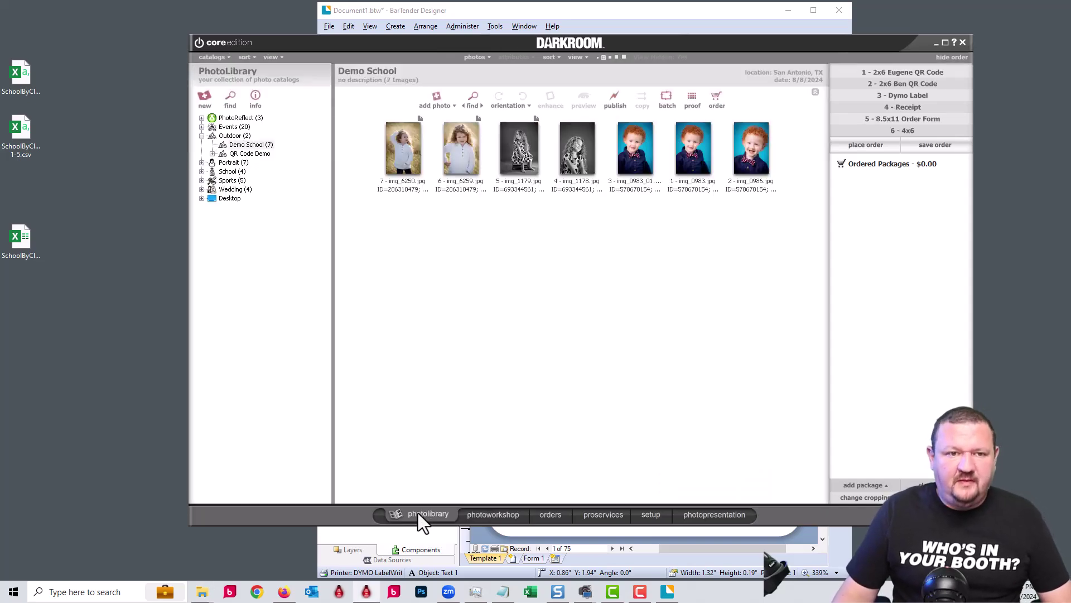
click(404, 170)
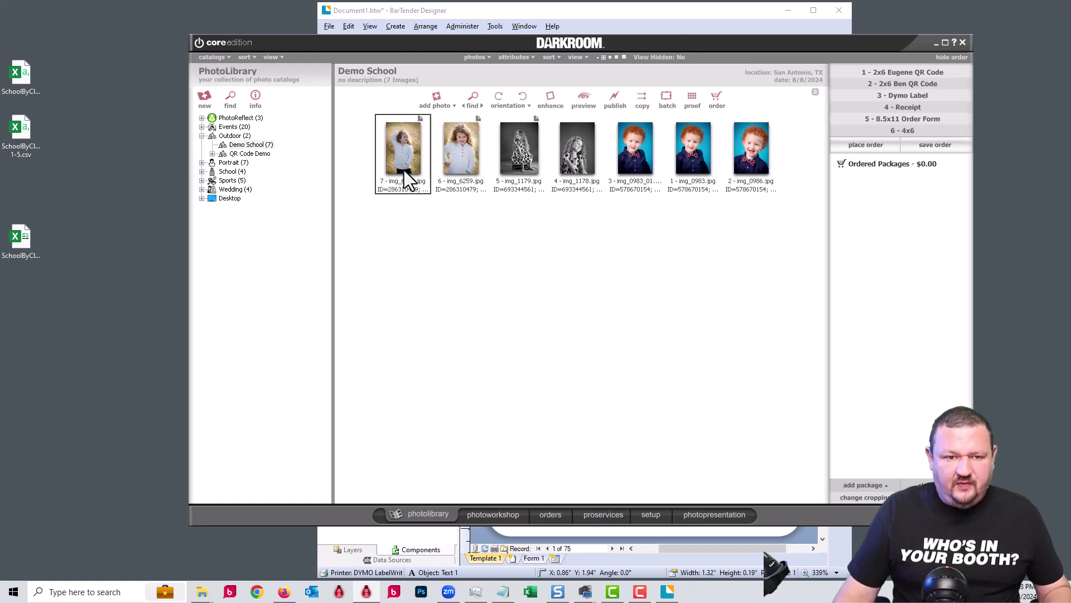
right_click(404, 171)
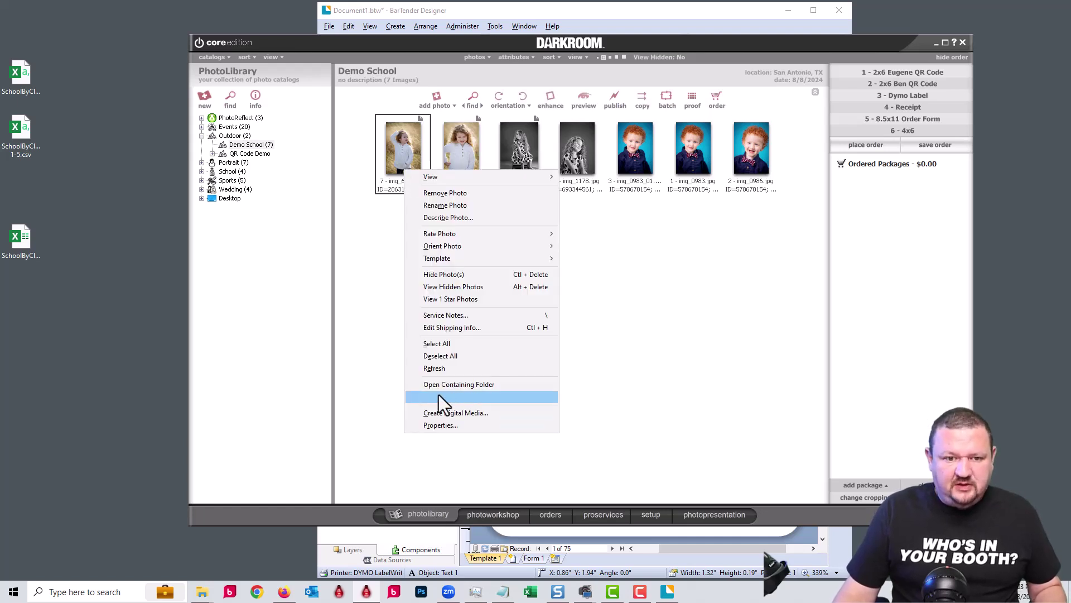
click(440, 425)
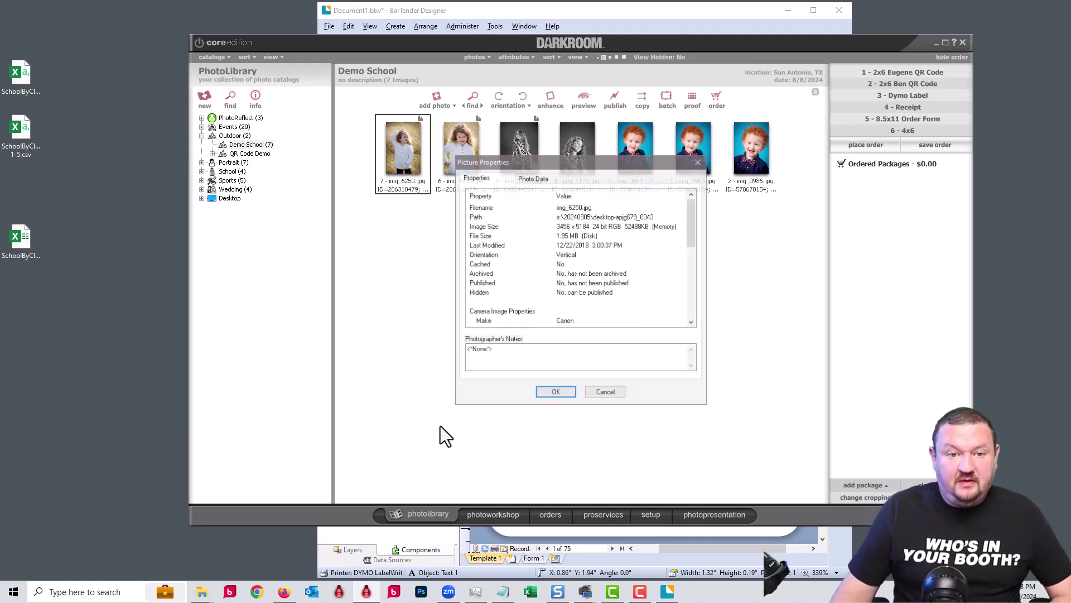
scroll(558, 258, down, 5)
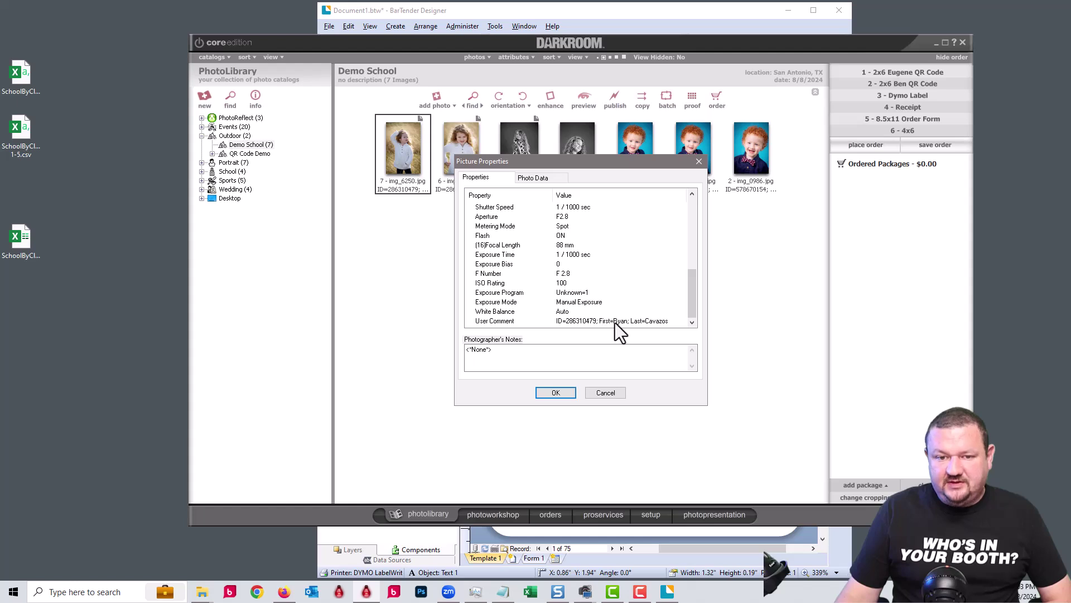
click(608, 393)
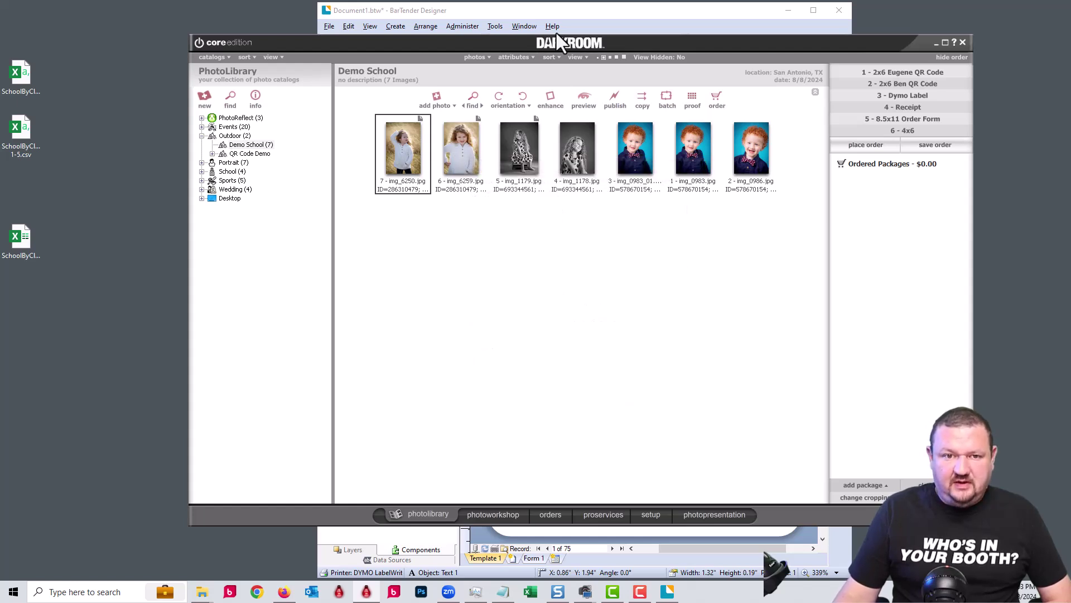
Check the User Comment entry in the properties of img_1179.jpg.
right_click(528, 153)
click(594, 409)
scroll(615, 270, down, 5)
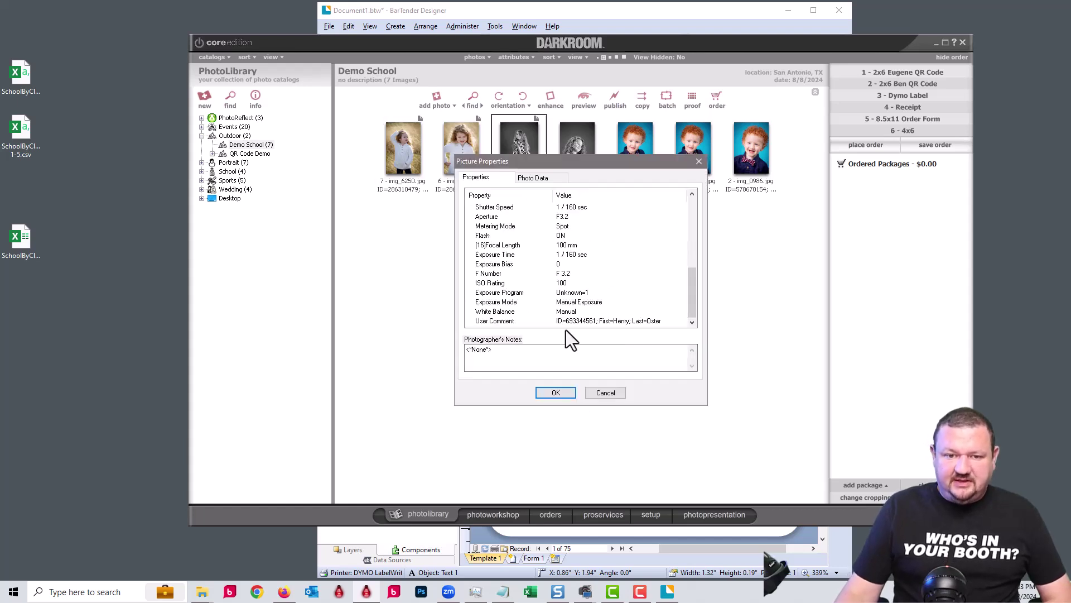
click(556, 394)
Open img_0983_01.jpg in the photo workshop and apply the Baseball border from the local qr code borders.
click(645, 173)
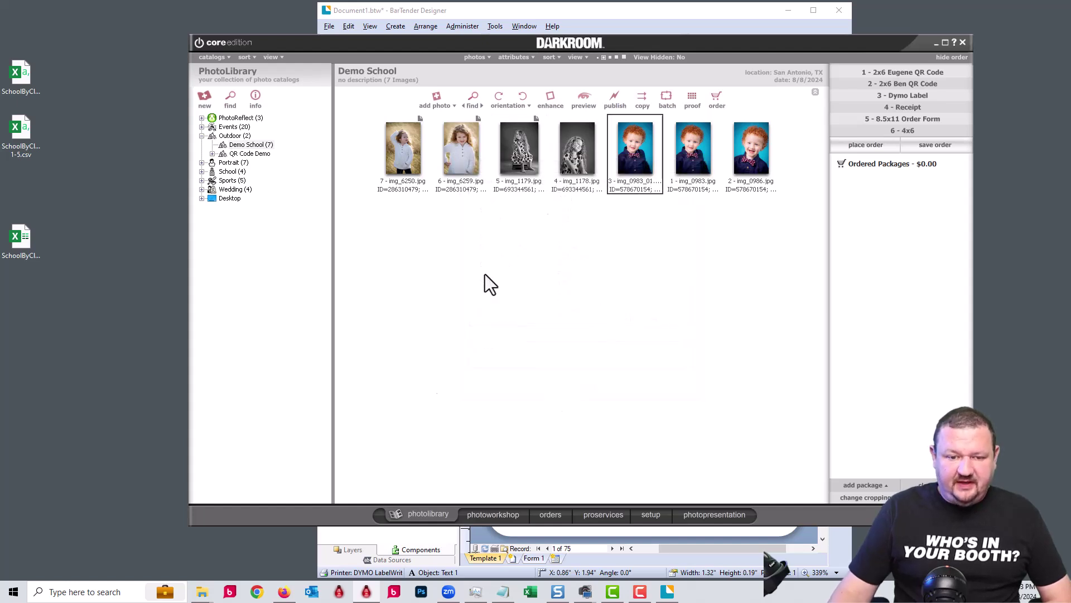
click(474, 512)
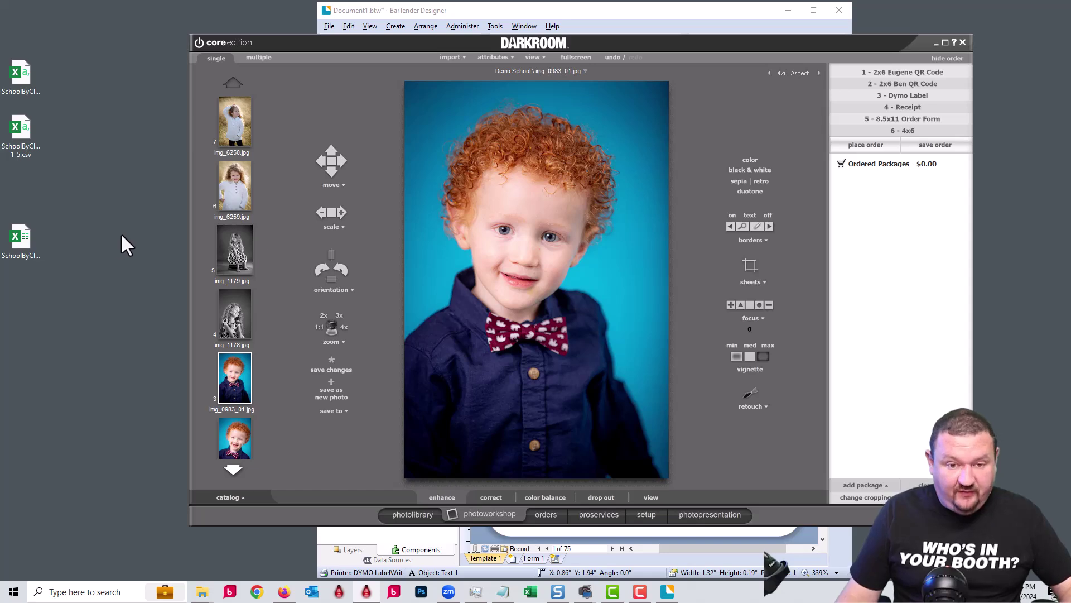
click(750, 224)
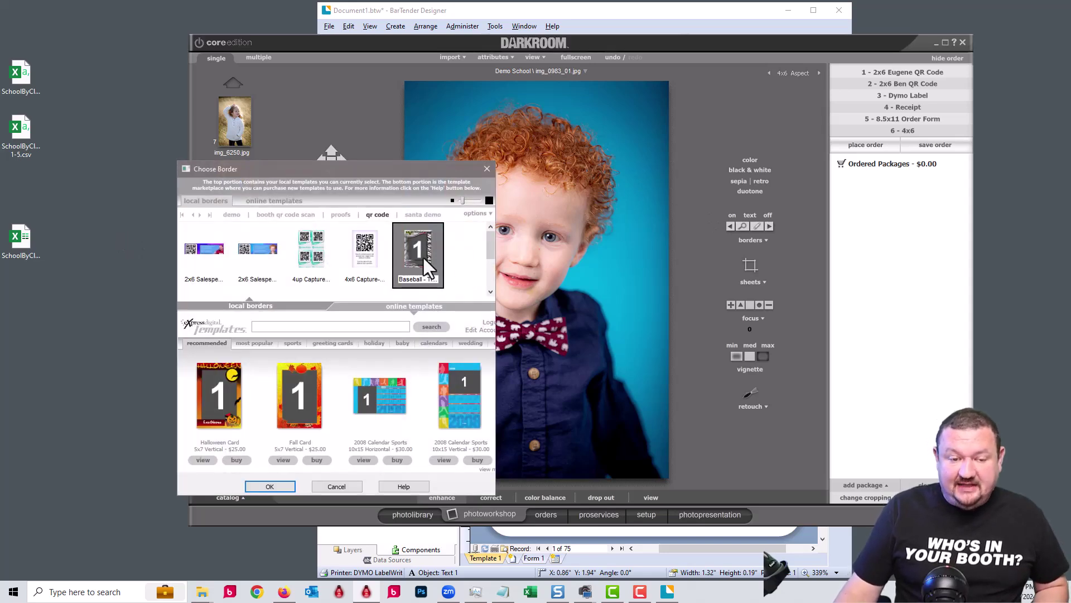
click(279, 490)
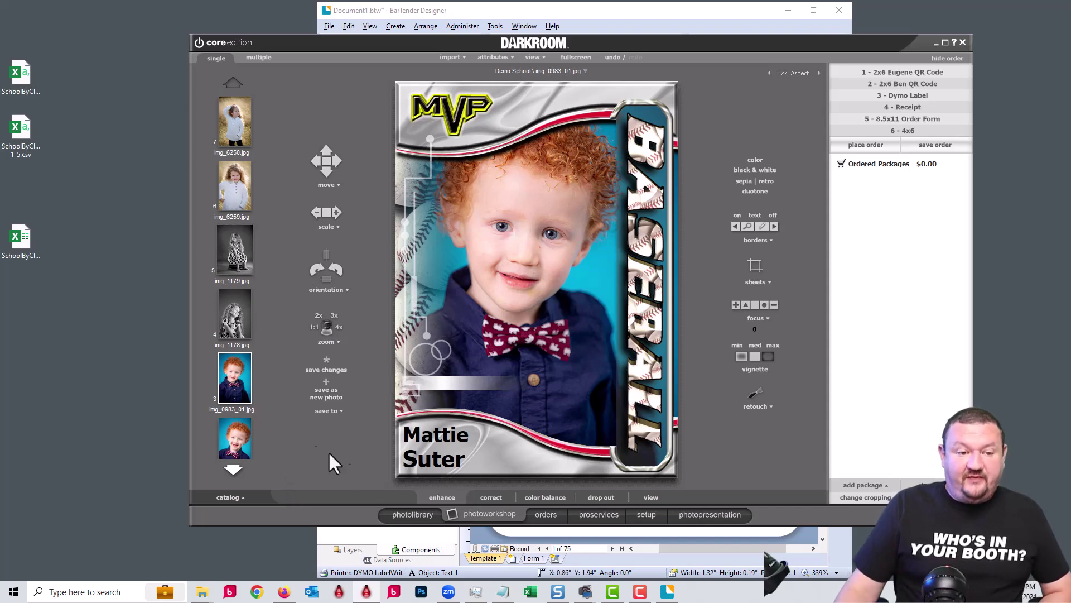
View the baseball border with the student name text on img_1178.jpg, img_6259.jpg and img_0986.jpg in turn.
click(232, 327)
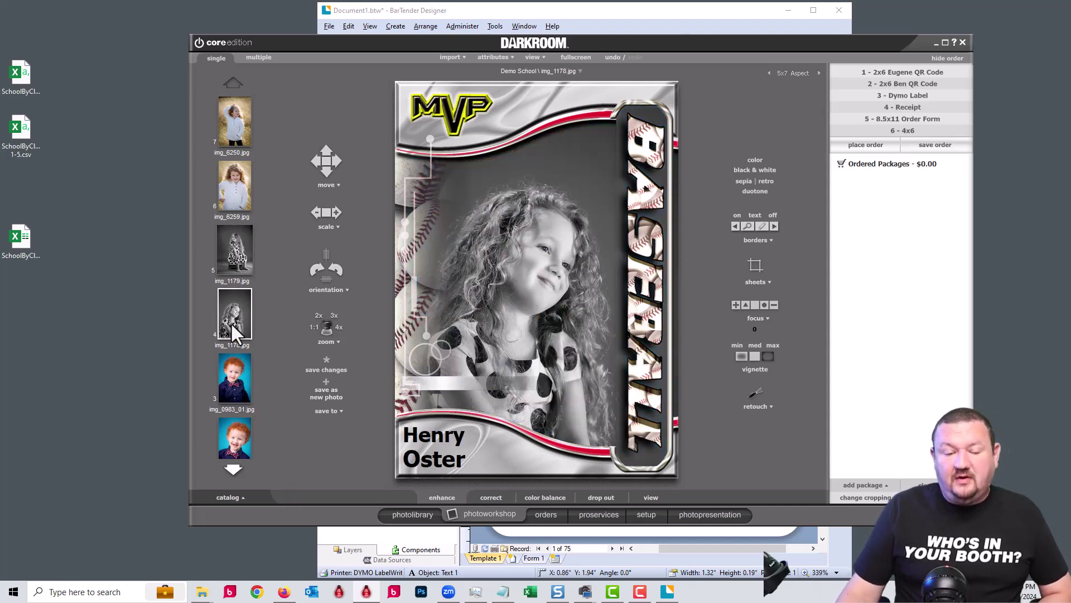
click(234, 197)
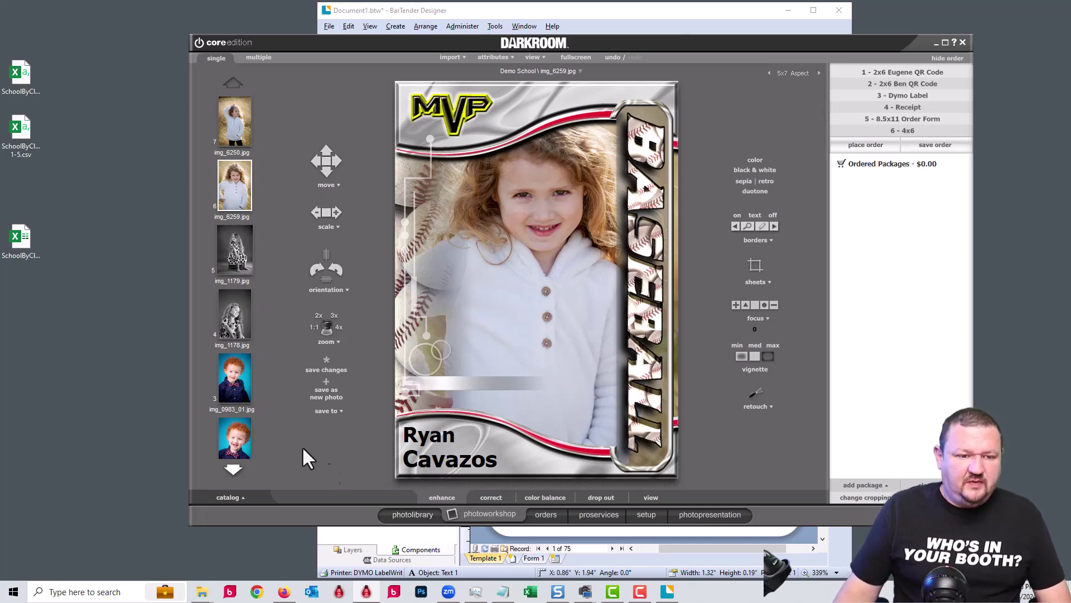
click(227, 430)
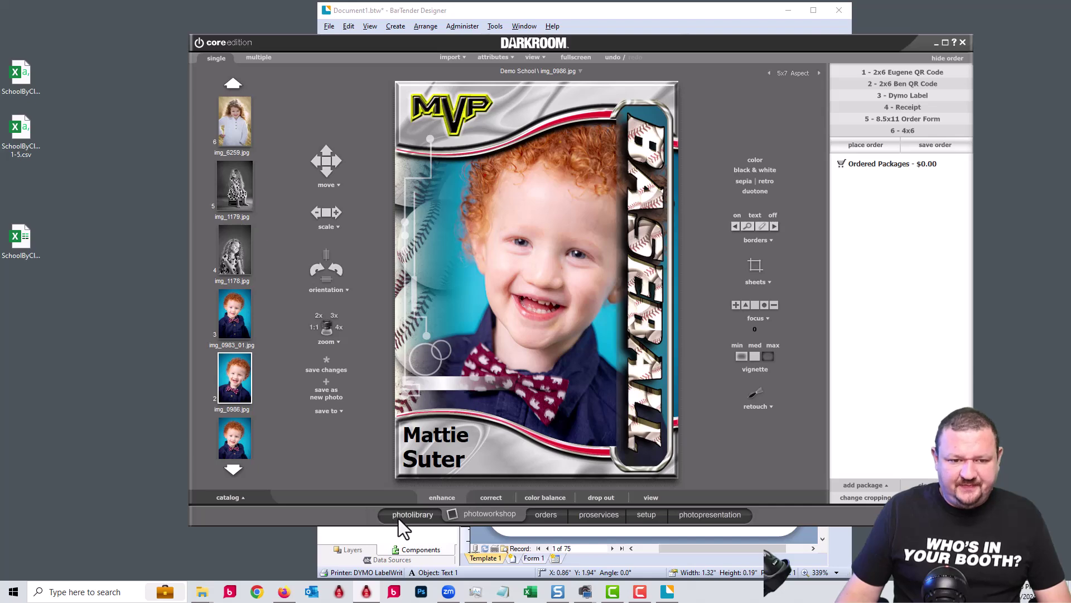
Search the Demo School photos in the photo library by Exif User Comments+Copyright for a student's first name.
click(409, 516)
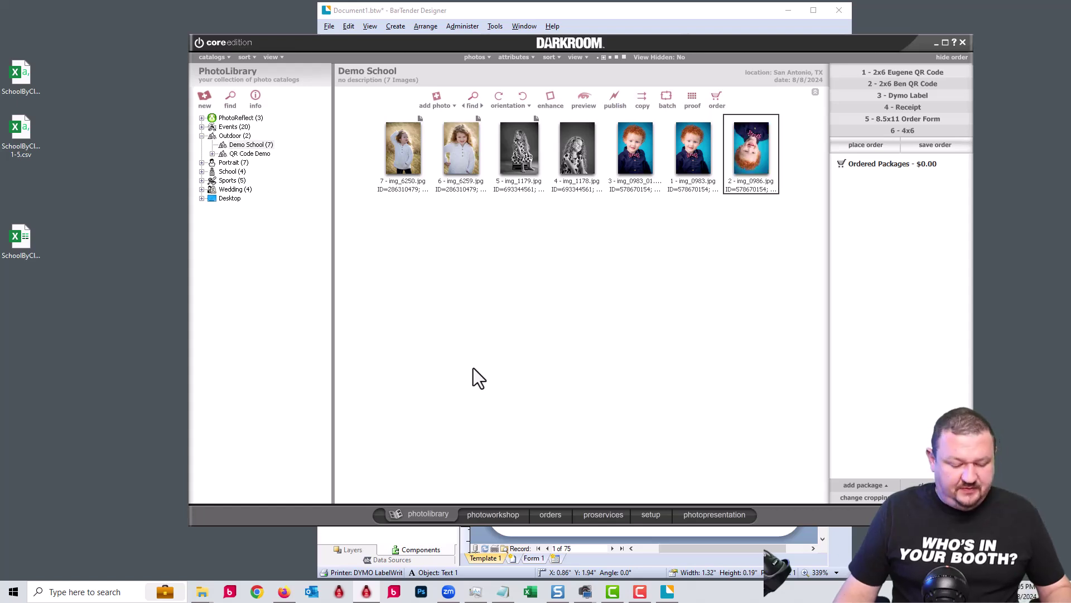
key(ctrl+f)
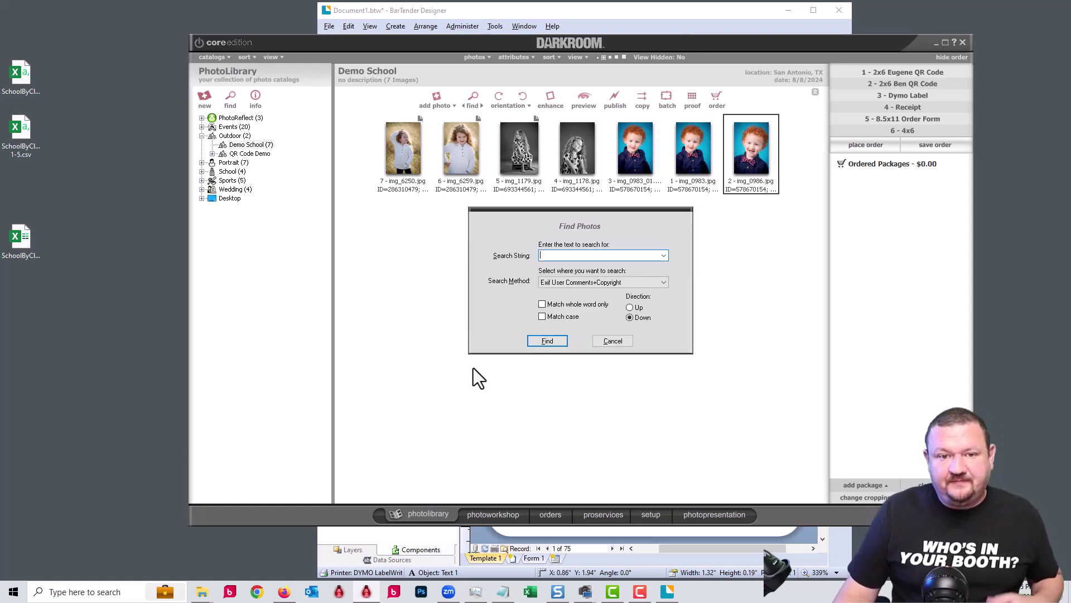
click(555, 255)
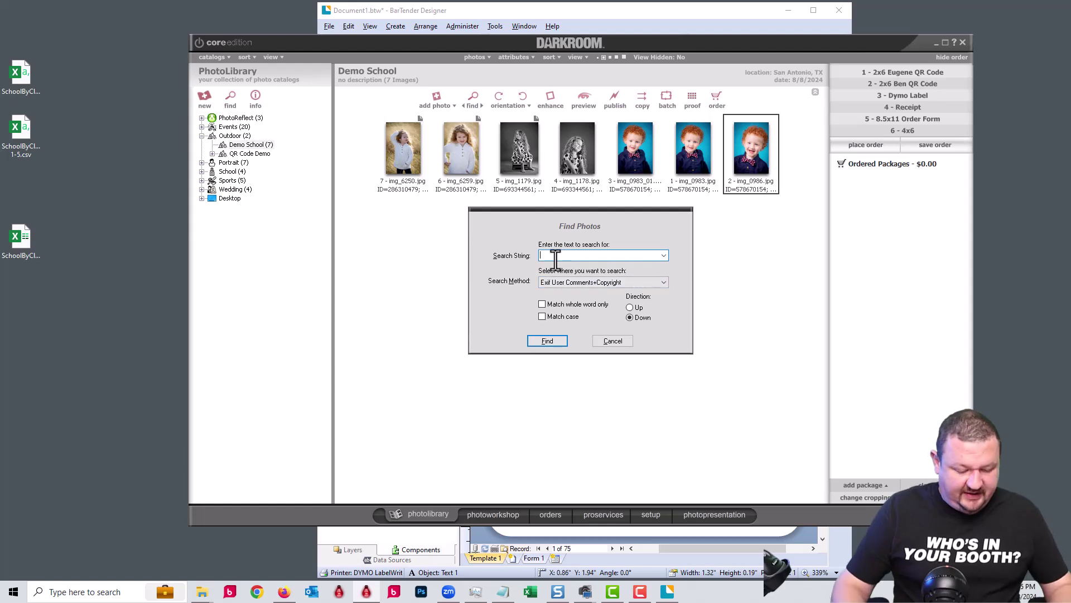
text(ryan)
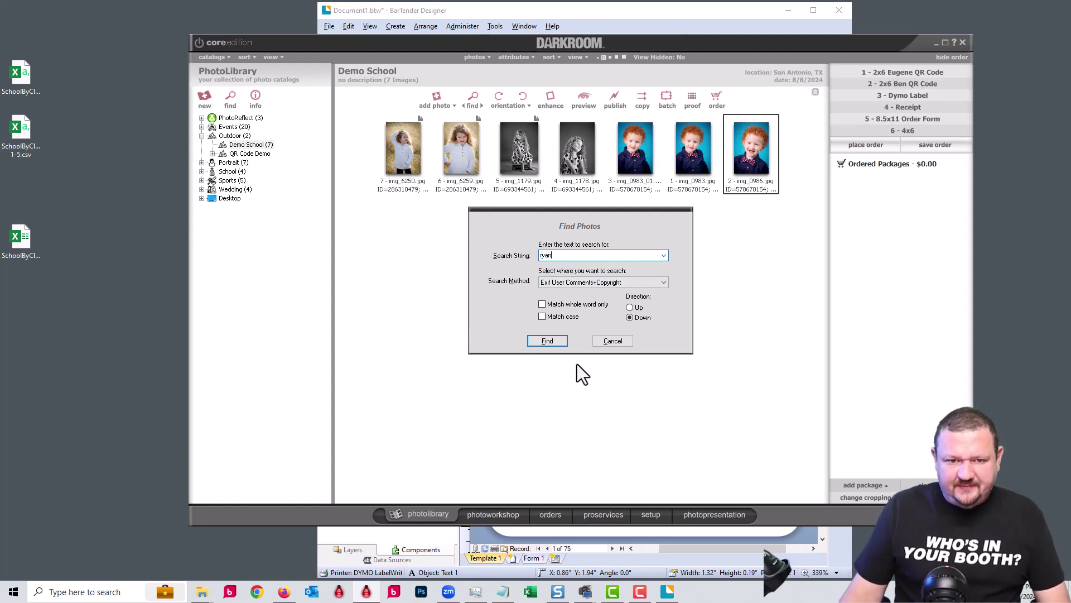
click(555, 344)
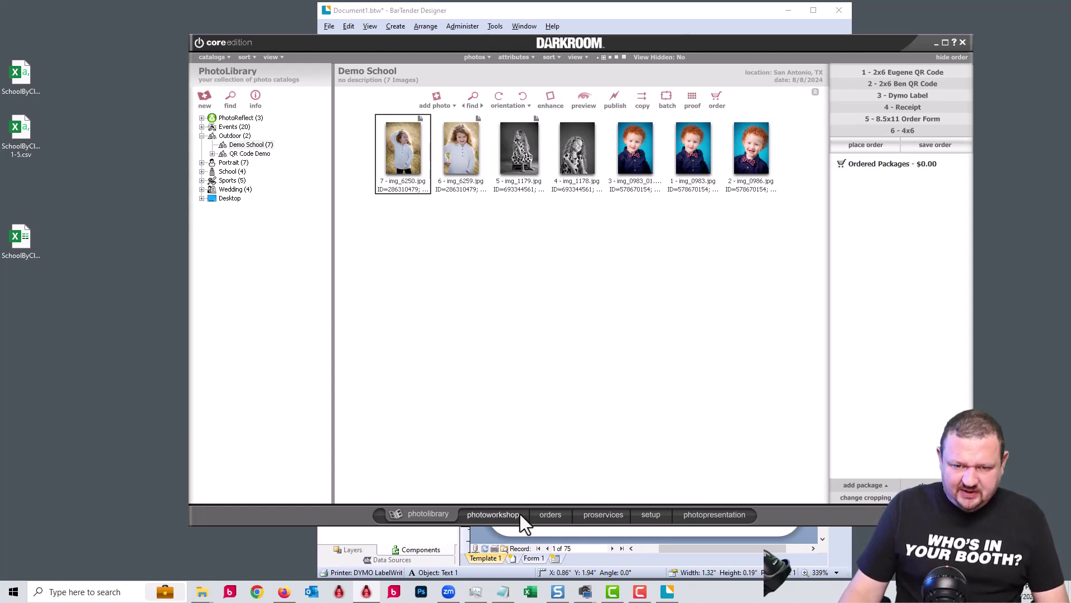
Start the photo presentation, search its photos for another student's first name, and open the black-and-white photo of the seated girl.
click(714, 514)
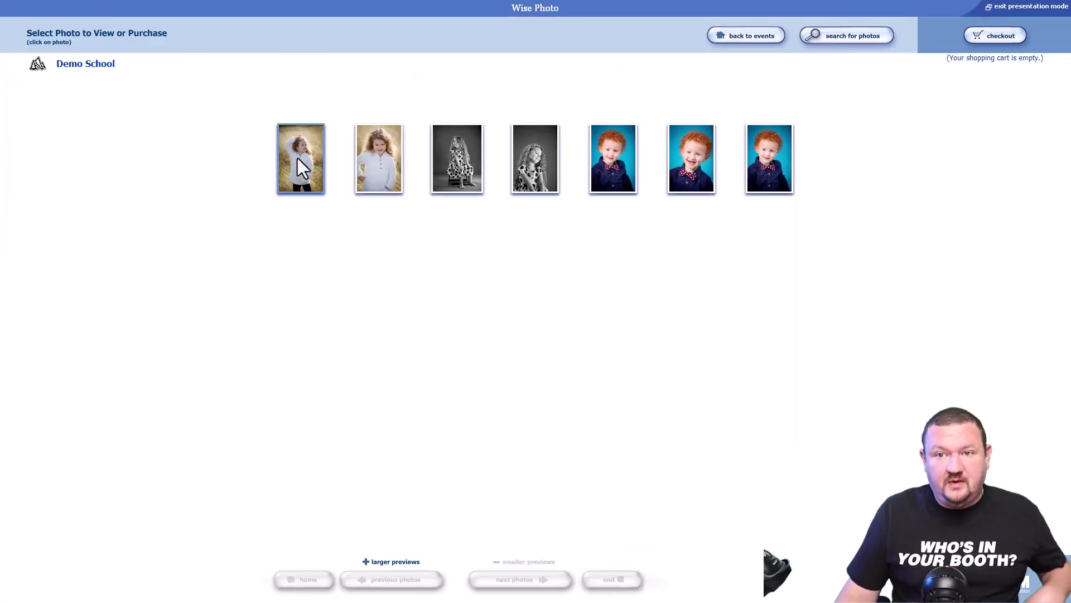
click(841, 37)
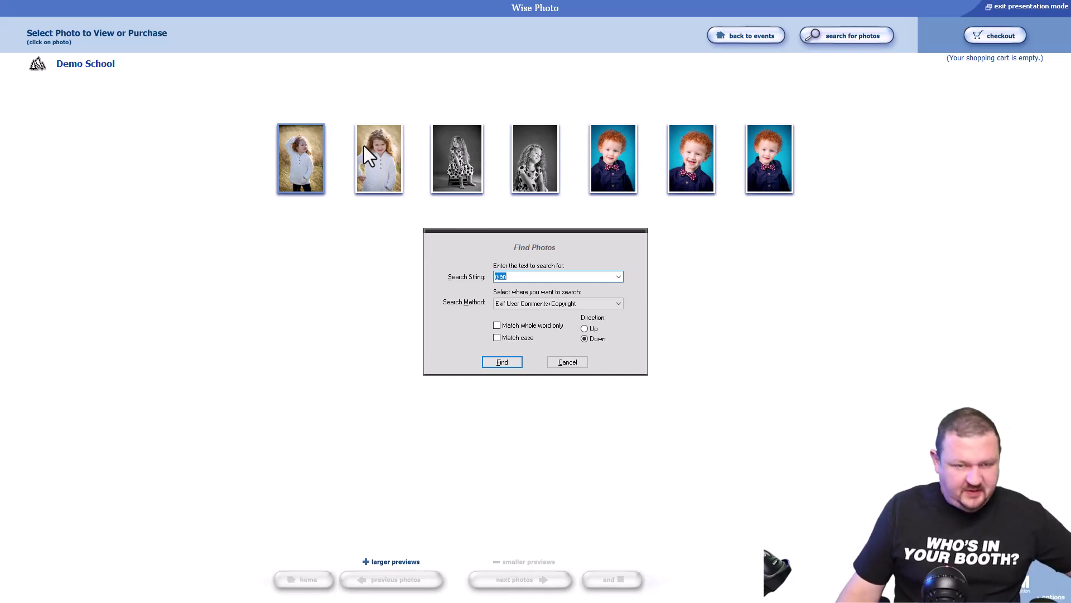
text(henry)
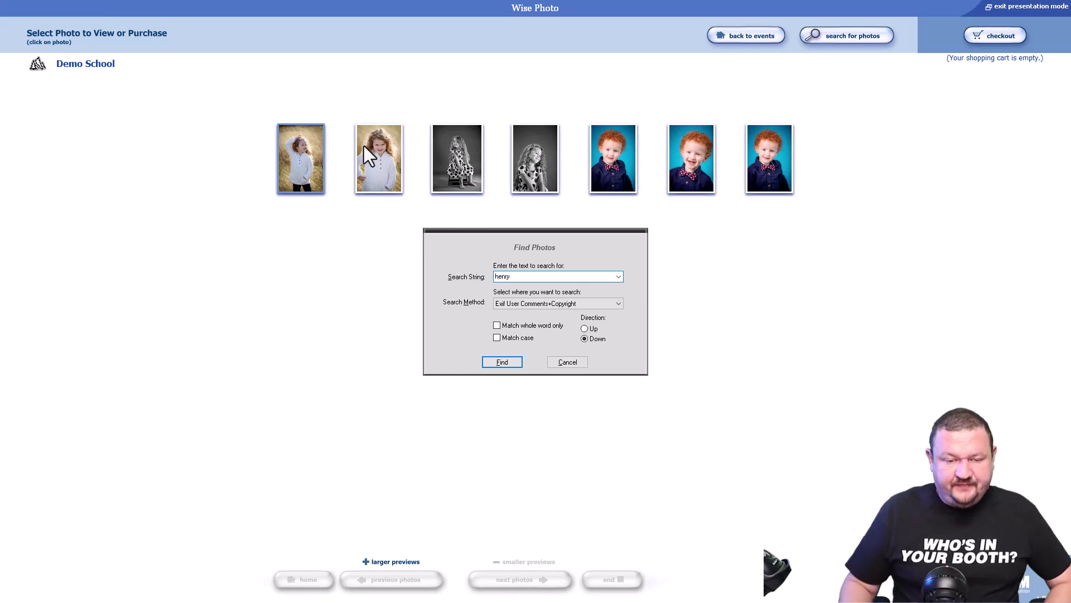
click(501, 362)
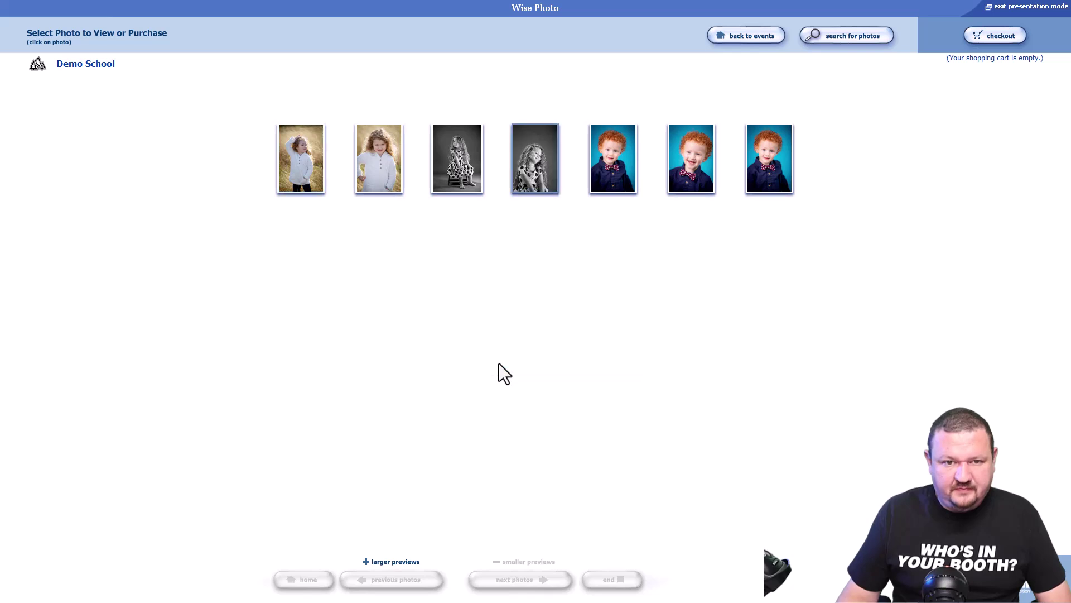
click(468, 155)
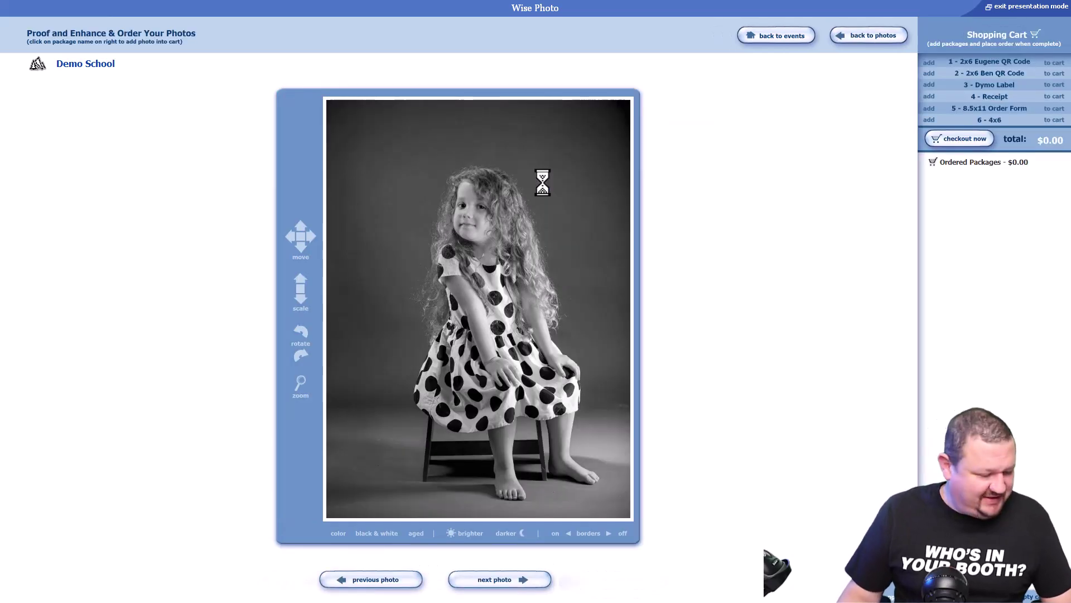